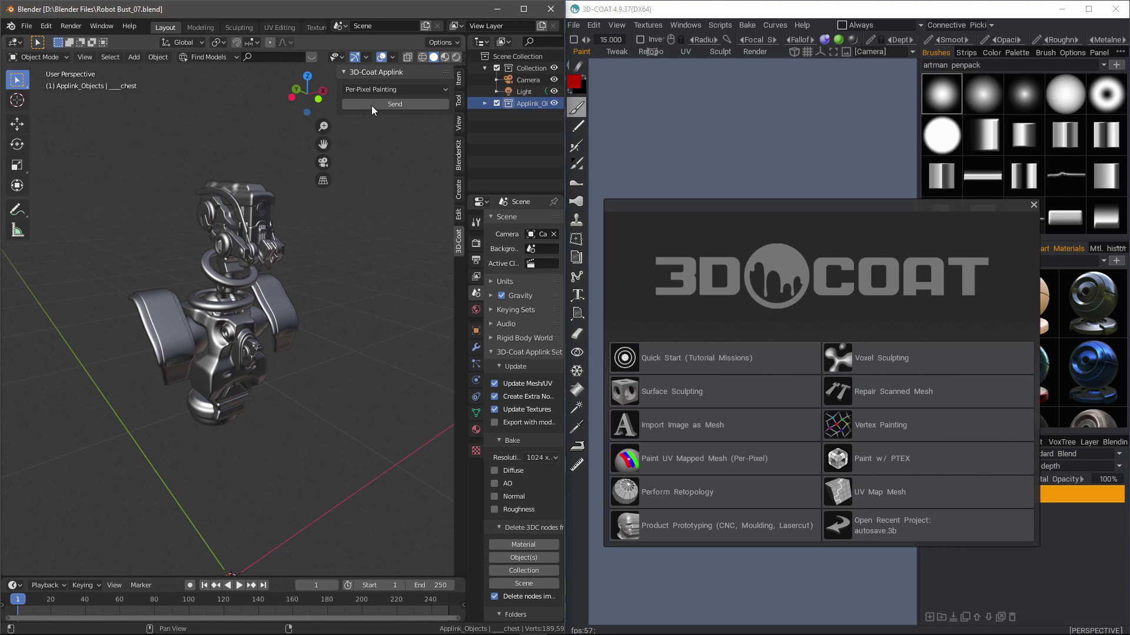
Step: Select all parts of the robot bust and send them to 3D-Coat for Per-Pixel Painting
left_click_drag(134, 176, 323, 440)
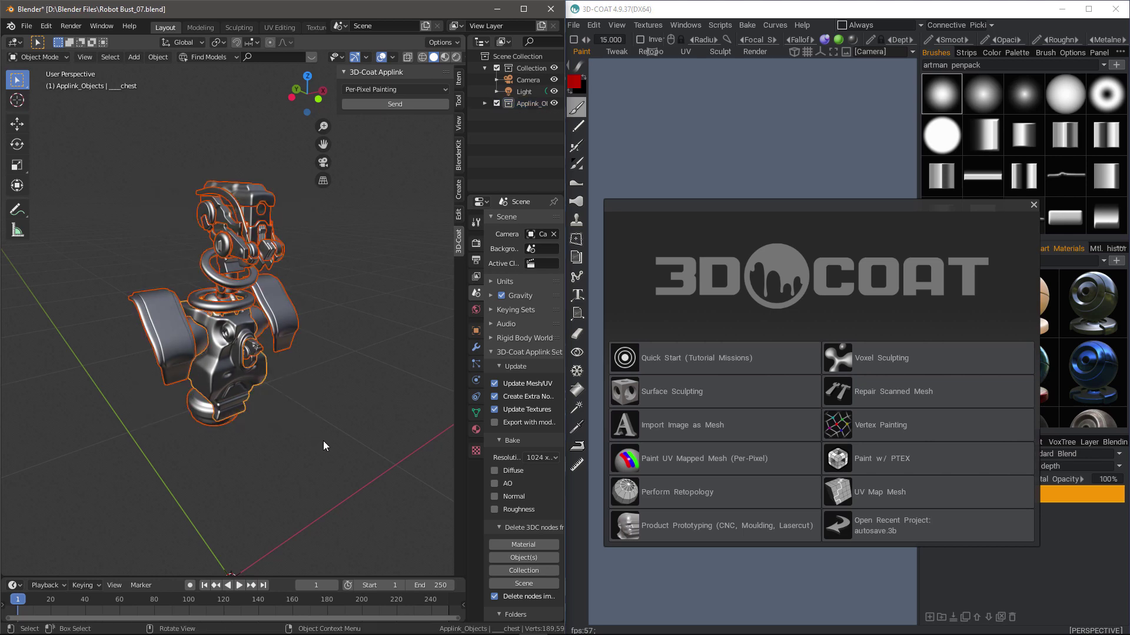
left_click(397, 103)
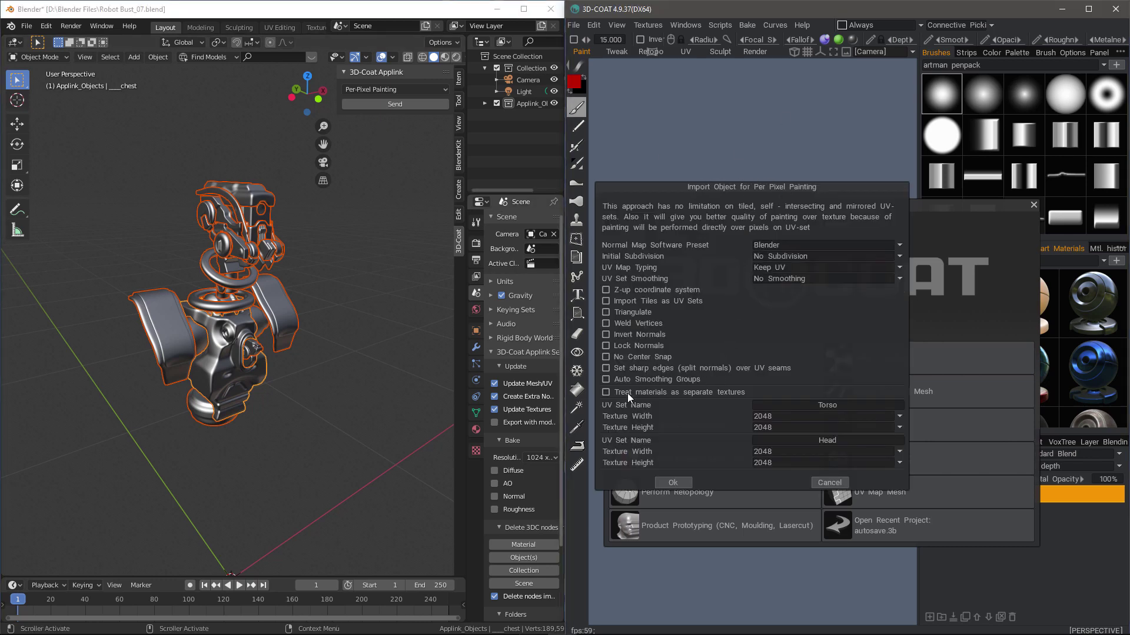
Step: Import the model for per-pixel painting with the Blender normal map preset, Keep UV, unseparated materials and 2048 textures for the Torso and Head UV sets
left_click(606, 392)
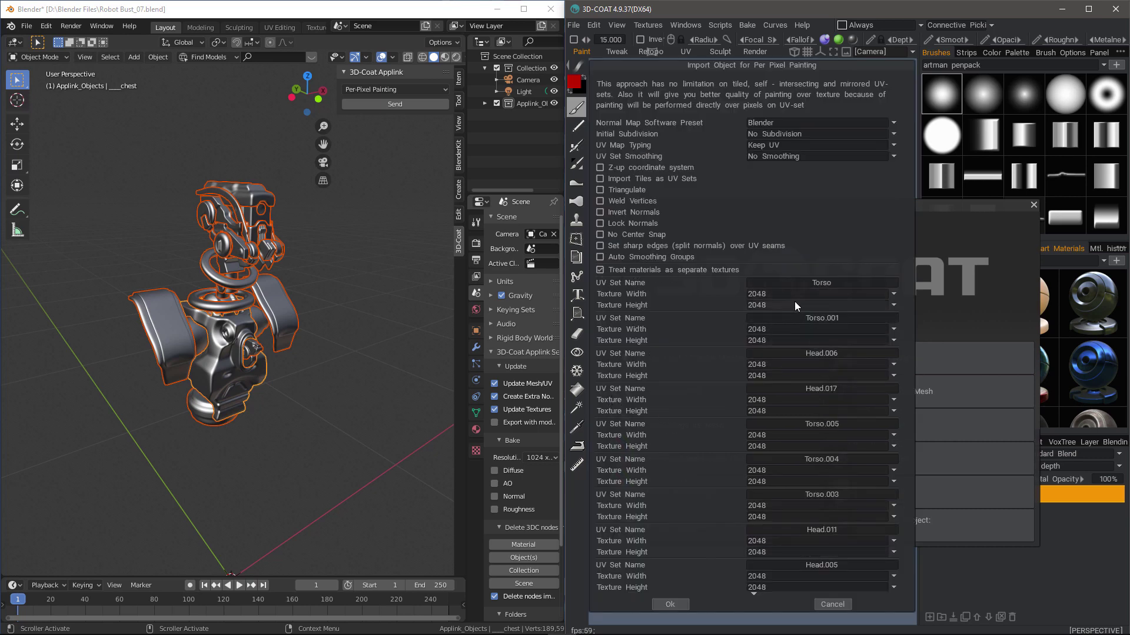
left_click(601, 269)
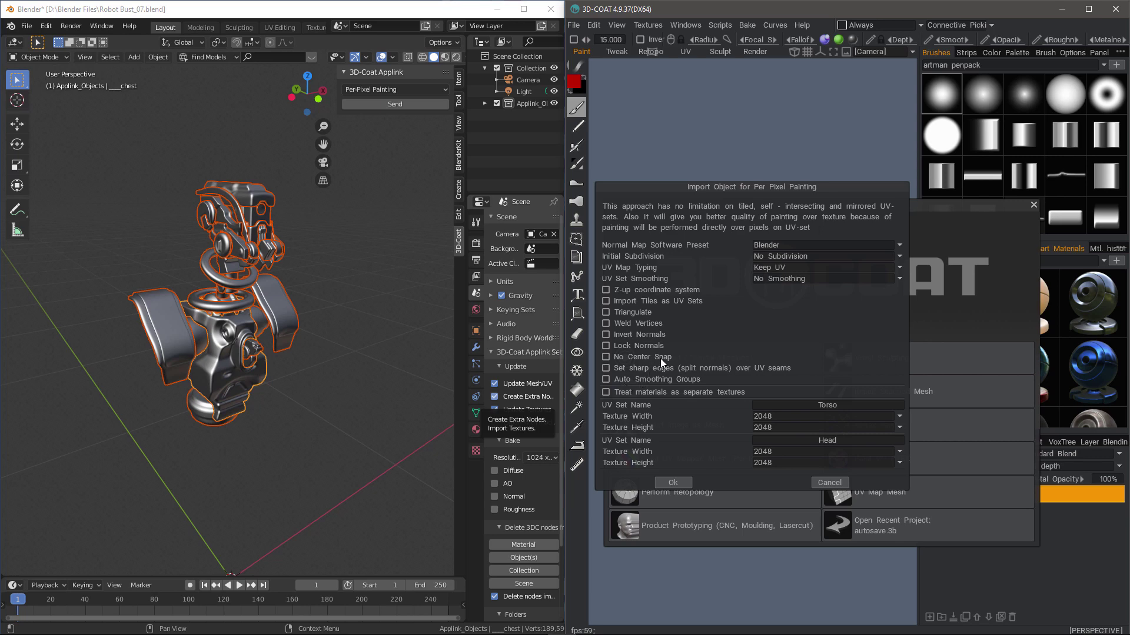
left_click(781, 267)
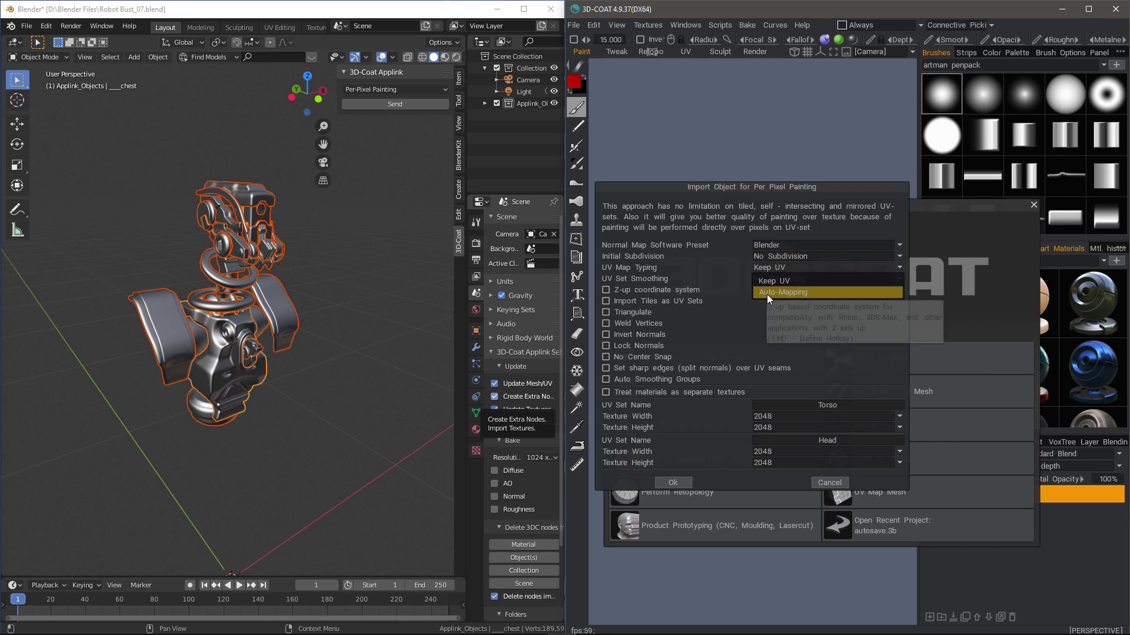
left_click(744, 351)
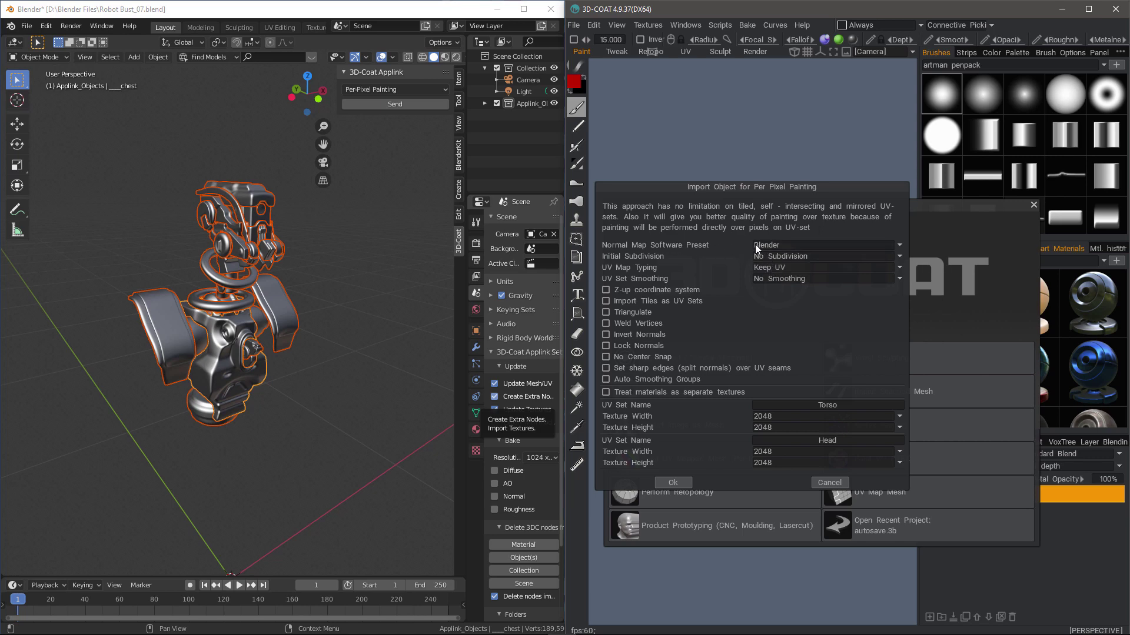
left_click(770, 245)
left_click(775, 282)
left_click(784, 417)
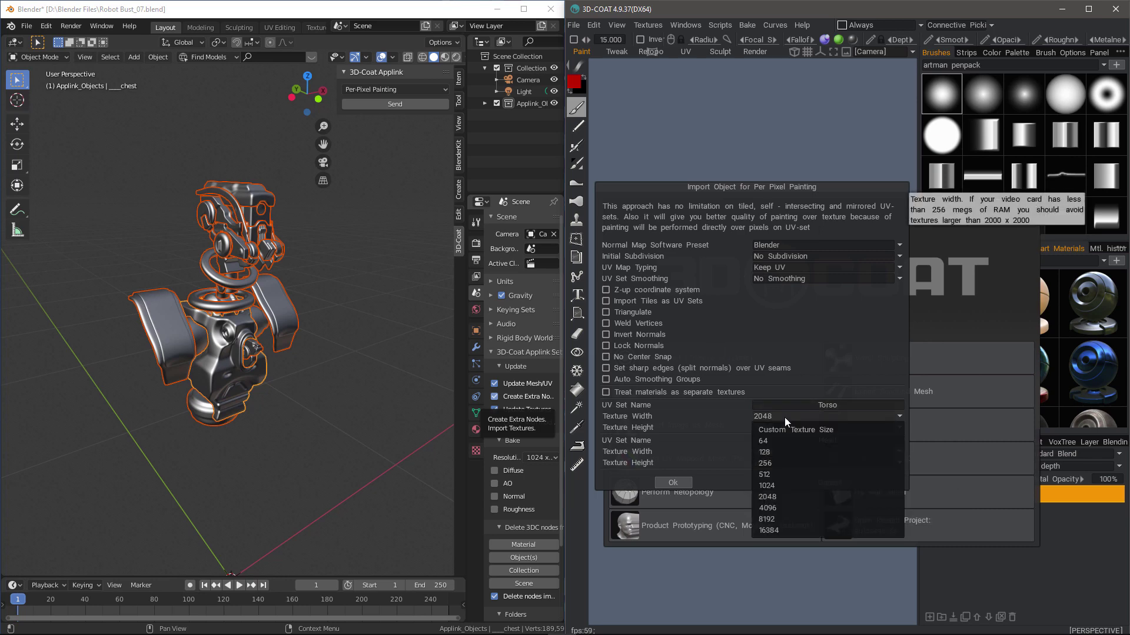
left_click(693, 412)
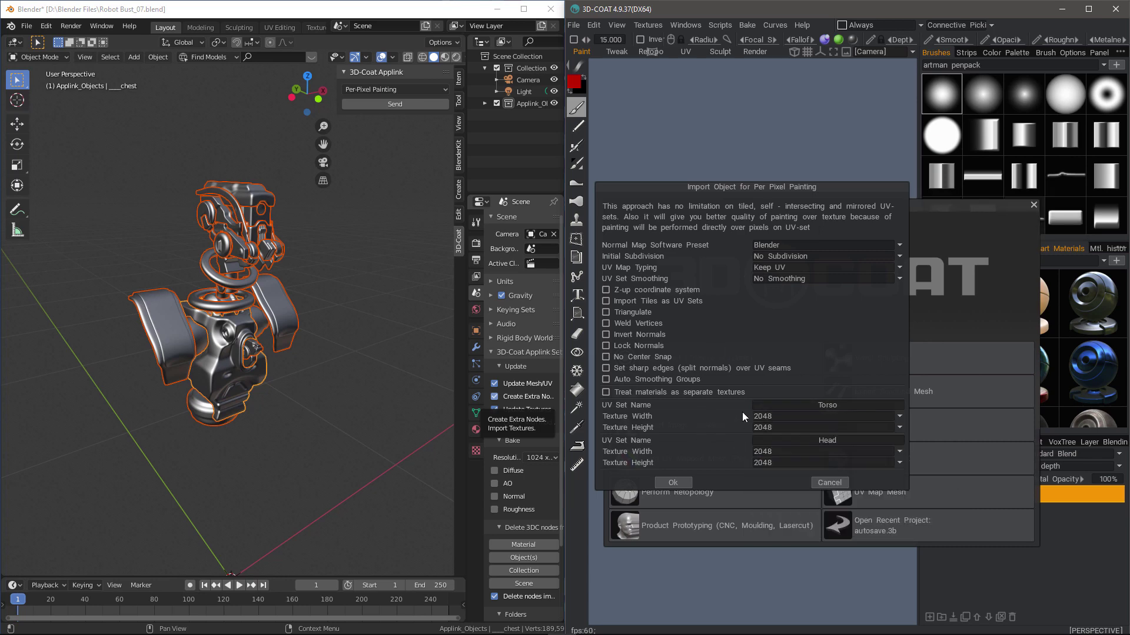
left_click(673, 482)
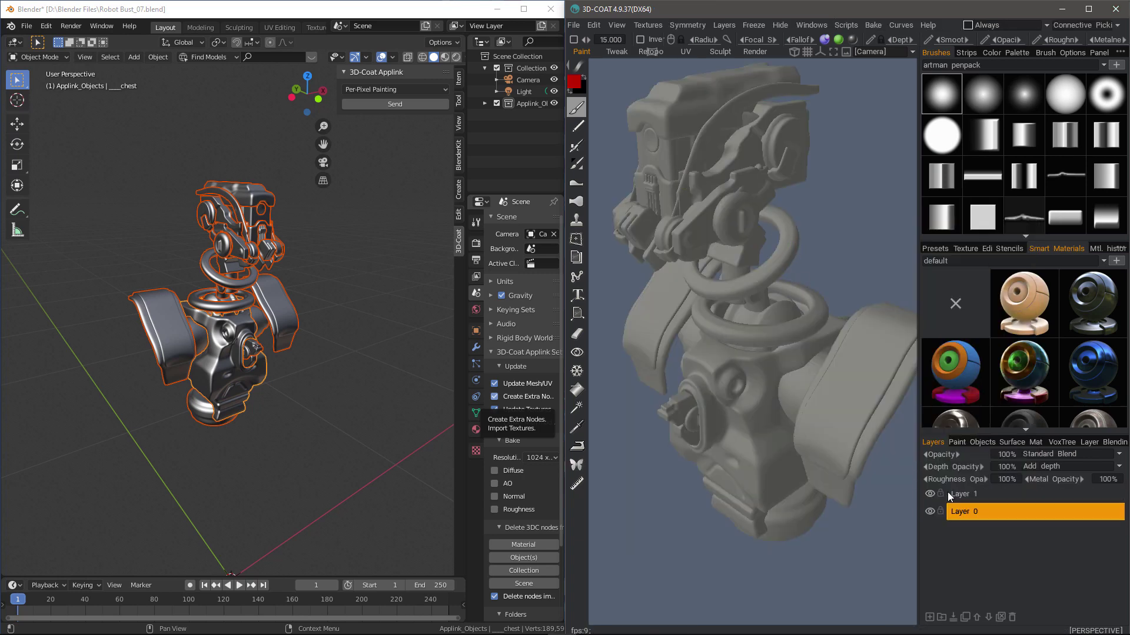
Step: Rename Layer 1 as Metal
left_click(961, 496)
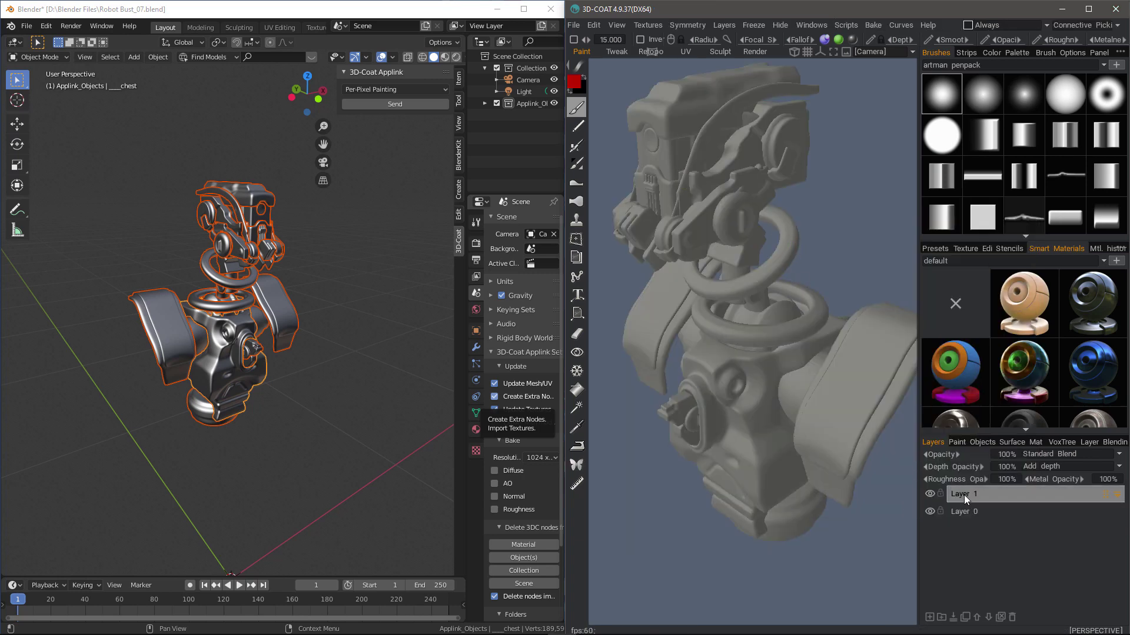
double_click(960, 495)
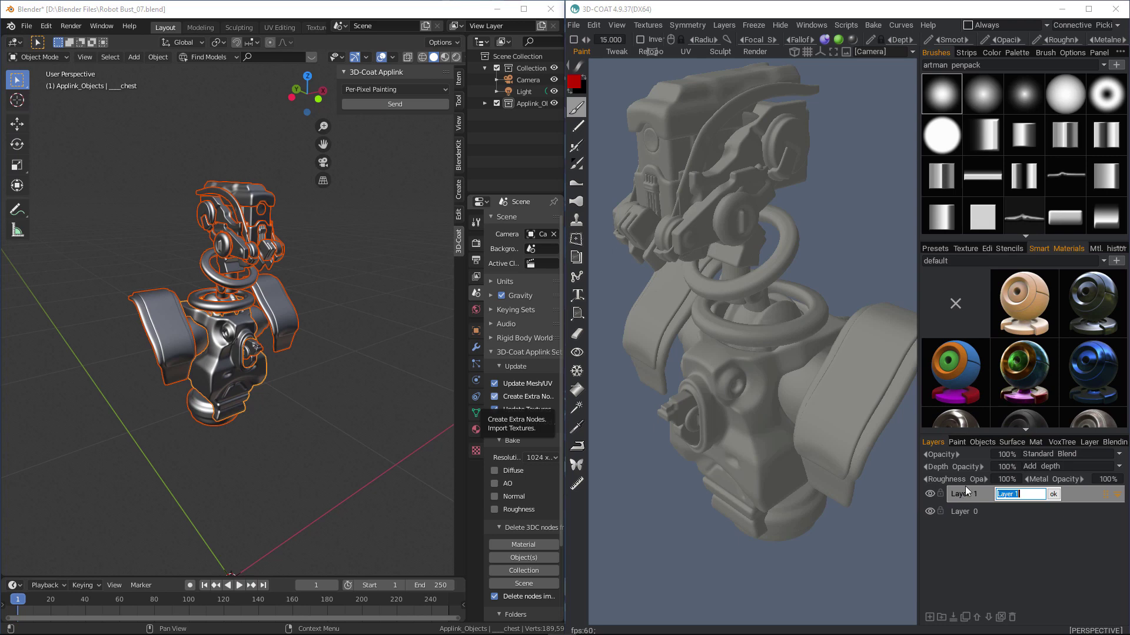
type("Metal")
key("Return")
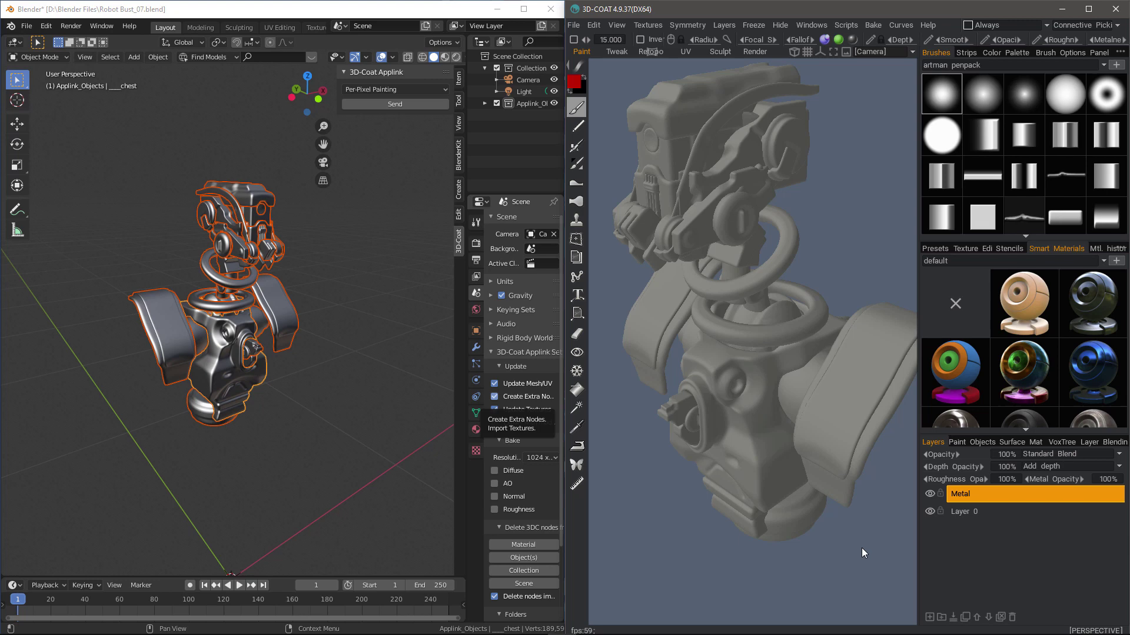
Step: Add a new layer above Metal and name it Paint
left_click(929, 617)
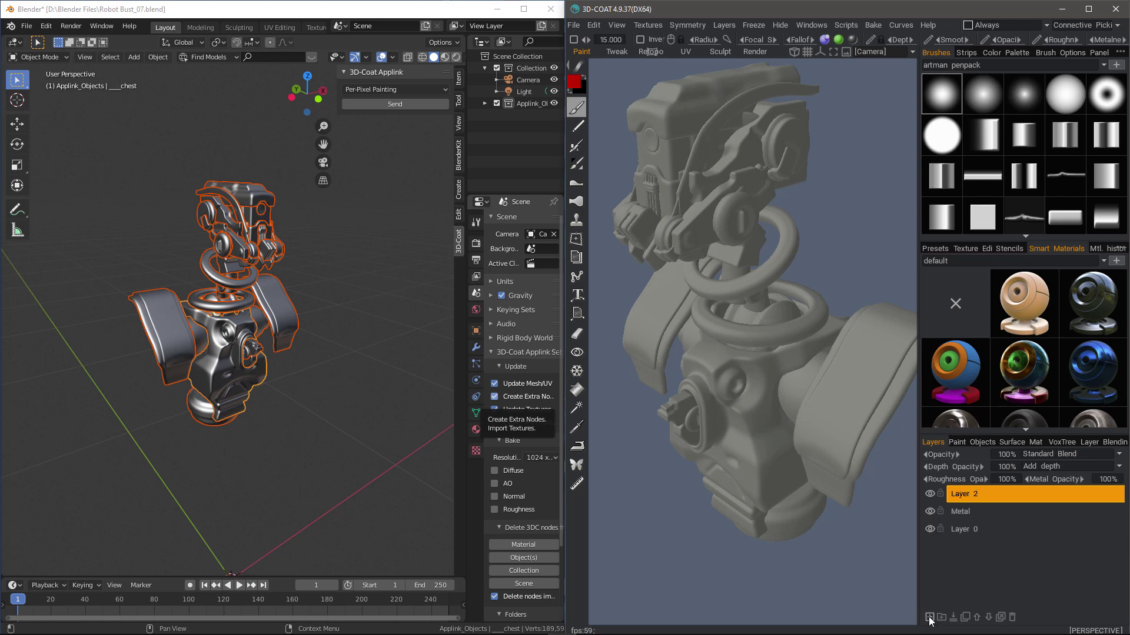
double_click(972, 495)
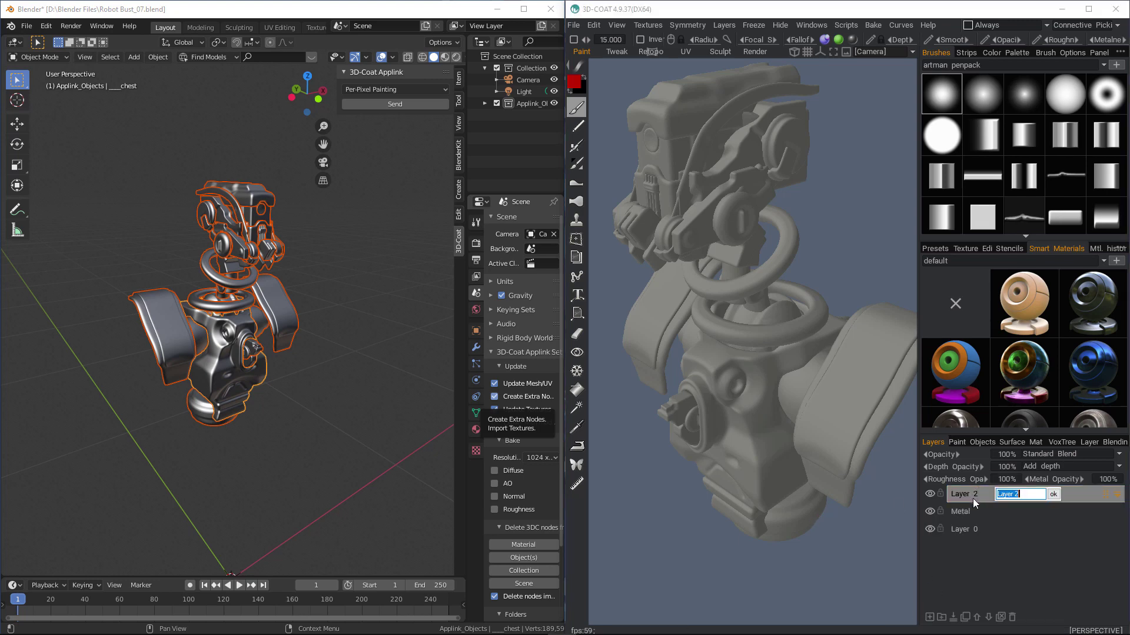
type("Paint")
key("Return")
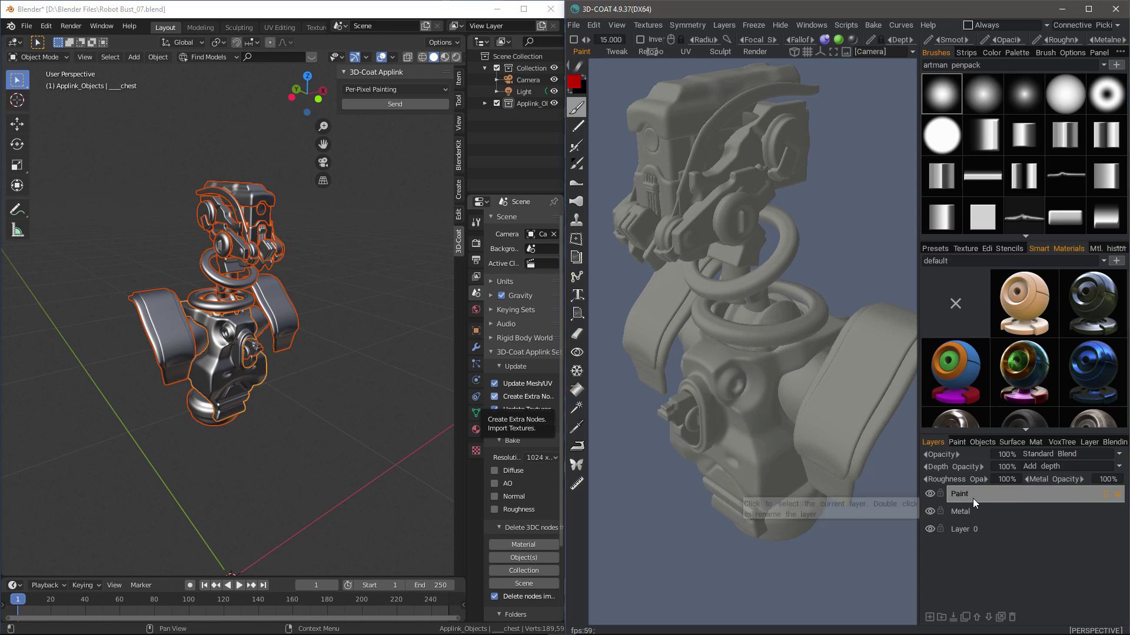
Step: Add a new layer above Paint and name it Lens
left_click(931, 618)
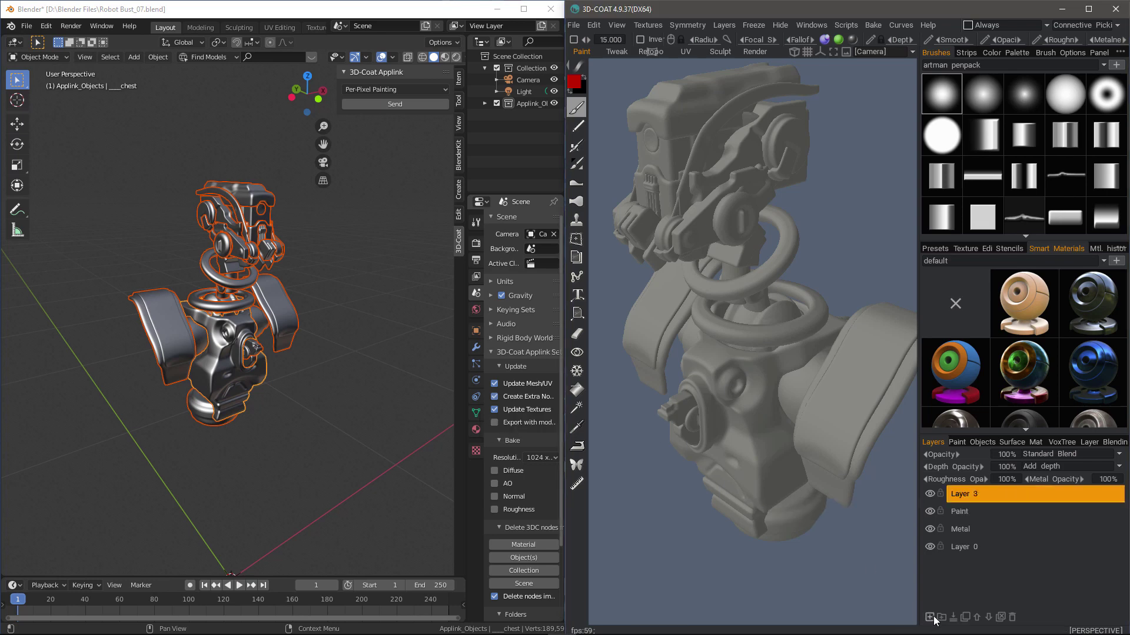
double_click(972, 495)
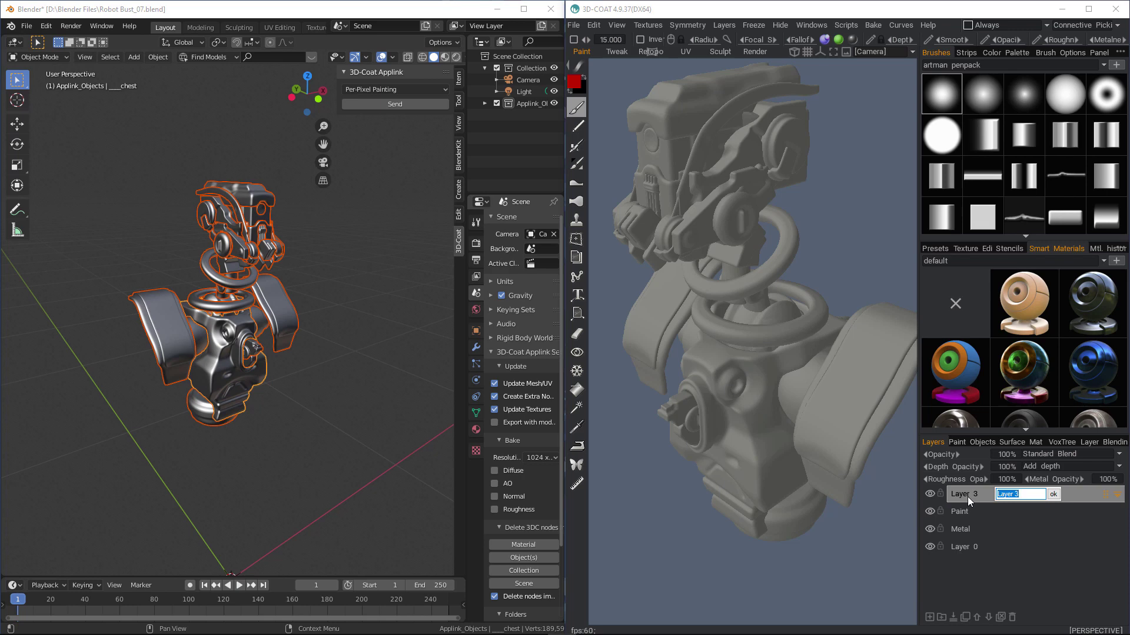
type("Lens")
key("Return")
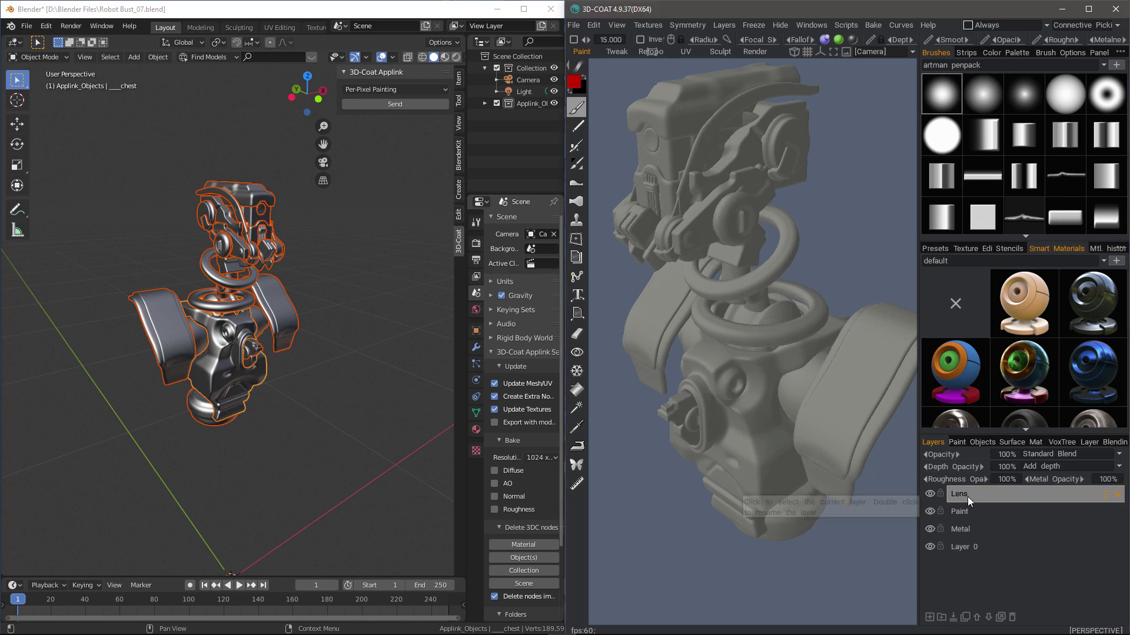
Step: Make the Metal layer active and choose a dark metal smart material from the Metals category
left_click(965, 530)
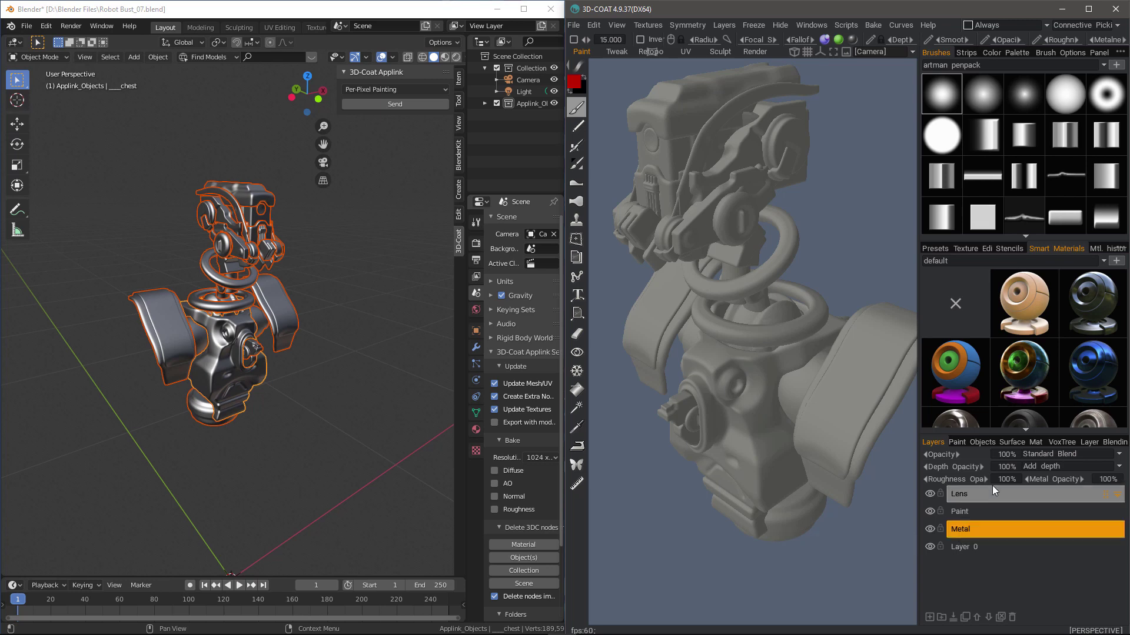
left_click(1029, 263)
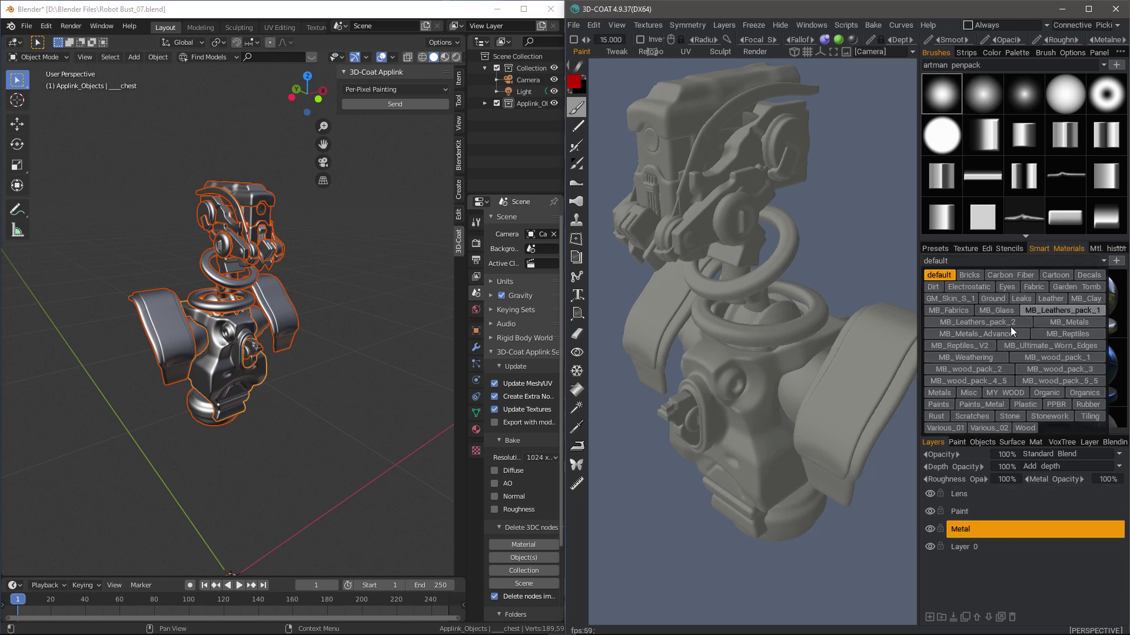
left_click(942, 391)
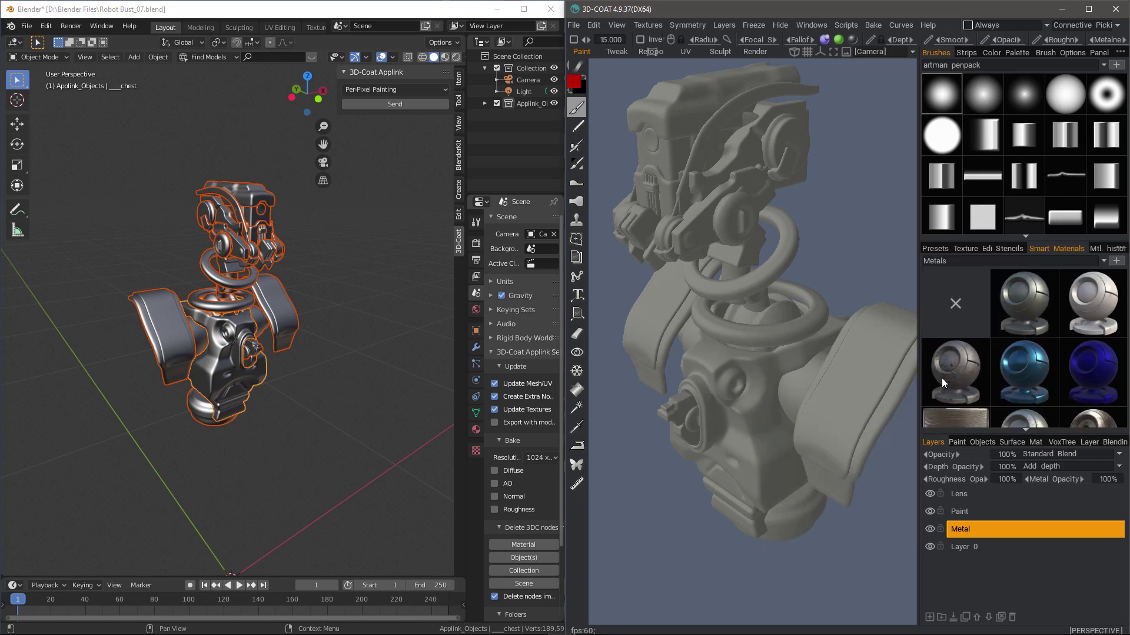
scroll(1000, 362, "down", 5)
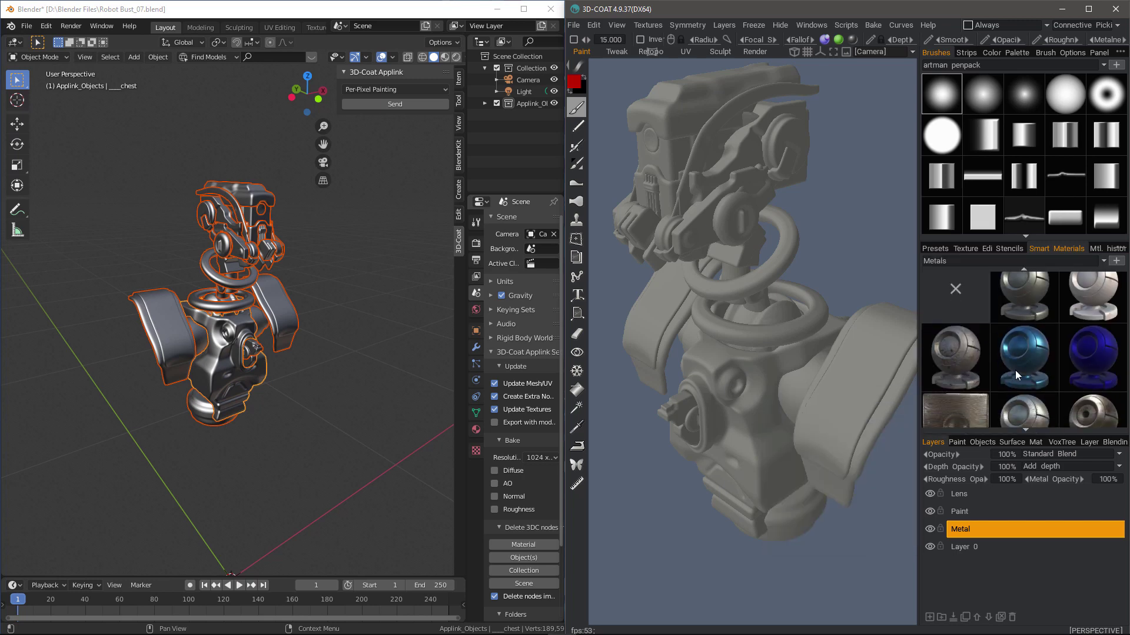
scroll(1008, 353, "down", 3)
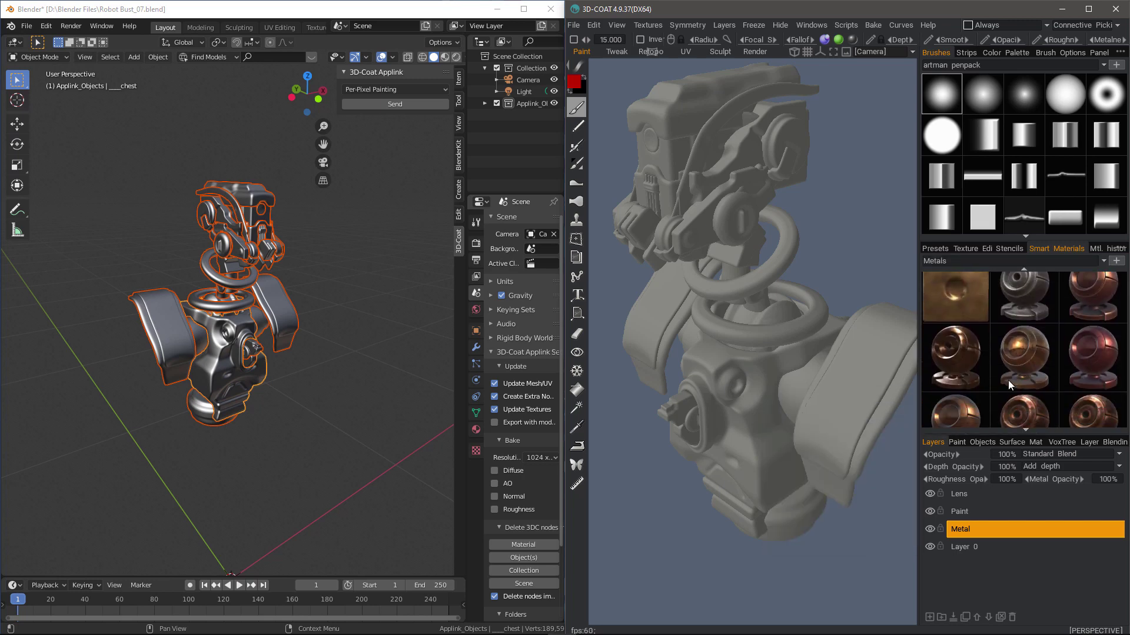
left_click(1010, 261)
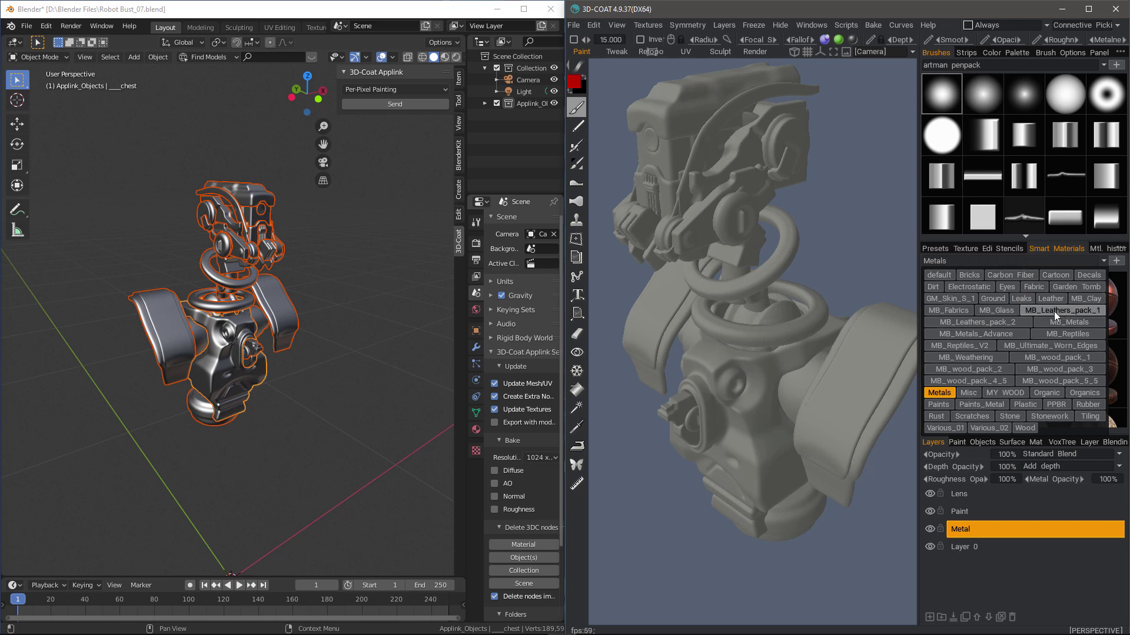
left_click(939, 393)
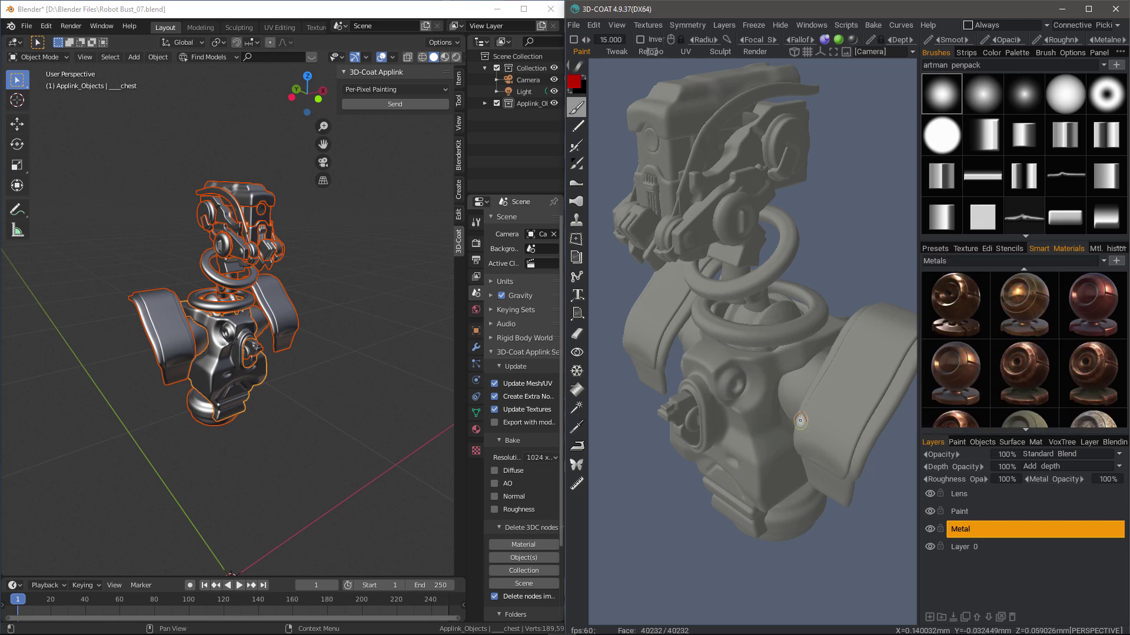
scroll(1016, 396, "down", 6)
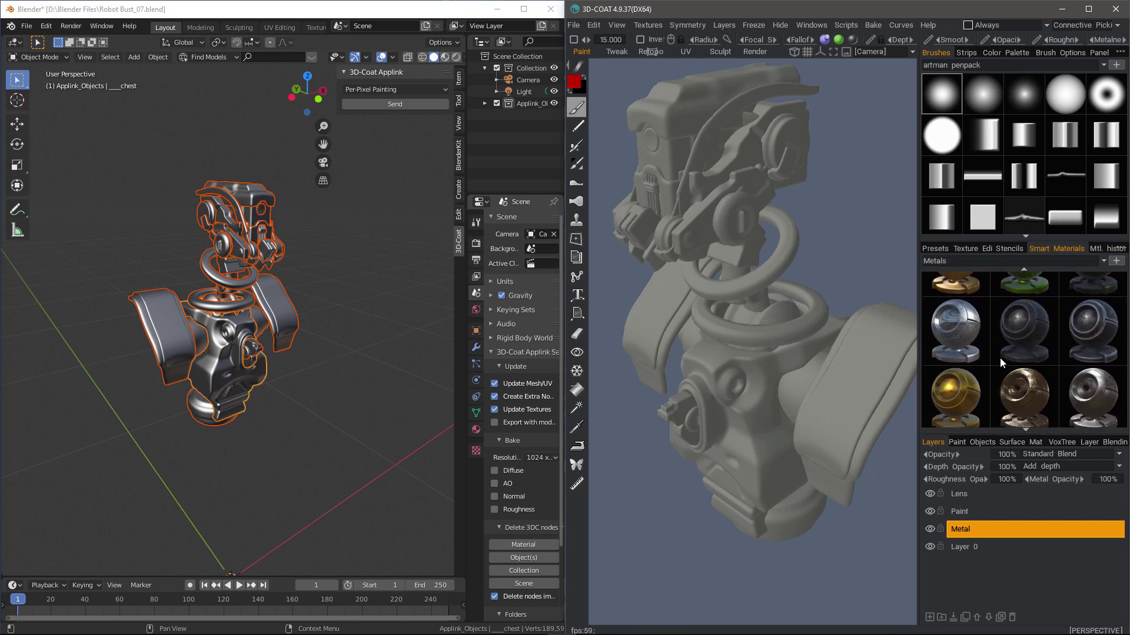
scroll(1001, 357, "down", 1)
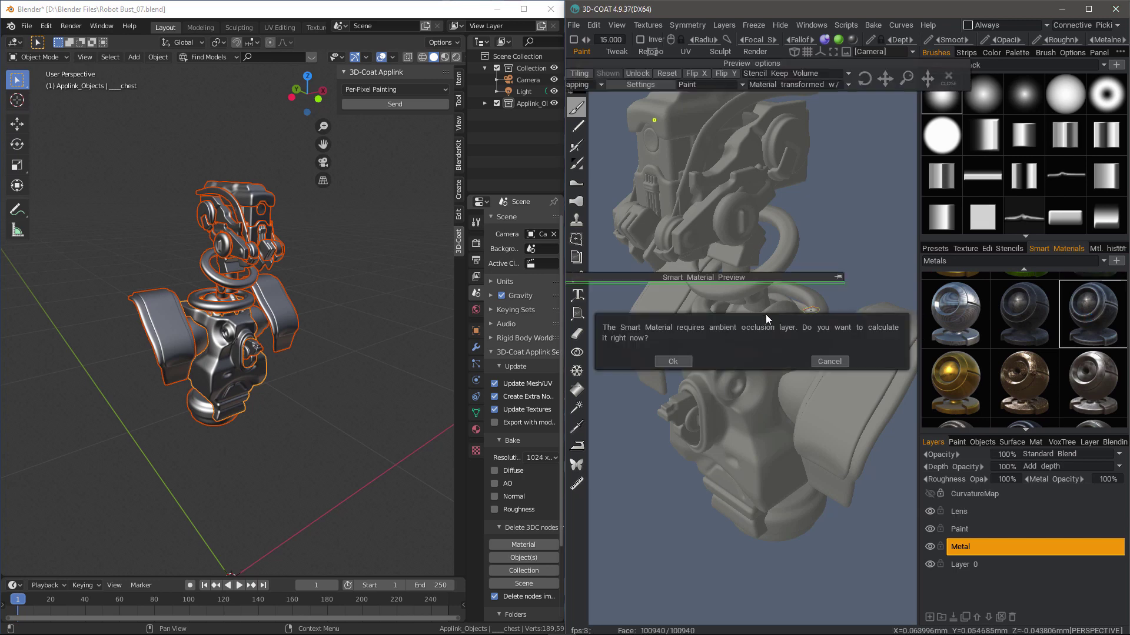
Step: Calculate the ambient occlusion layer required by the chosen smart material
left_click(672, 362)
left_click(665, 402)
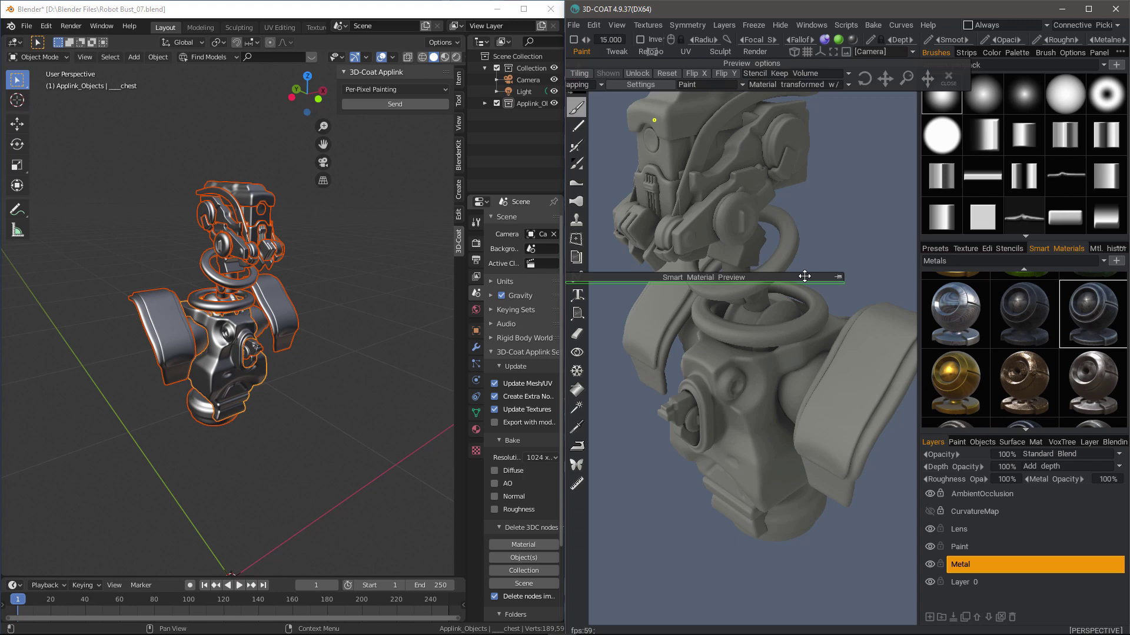
Step: Reposition the collapsed Smart Material Preview above the robot's head and expand it over the bust
left_click_drag(799, 276, 844, 328)
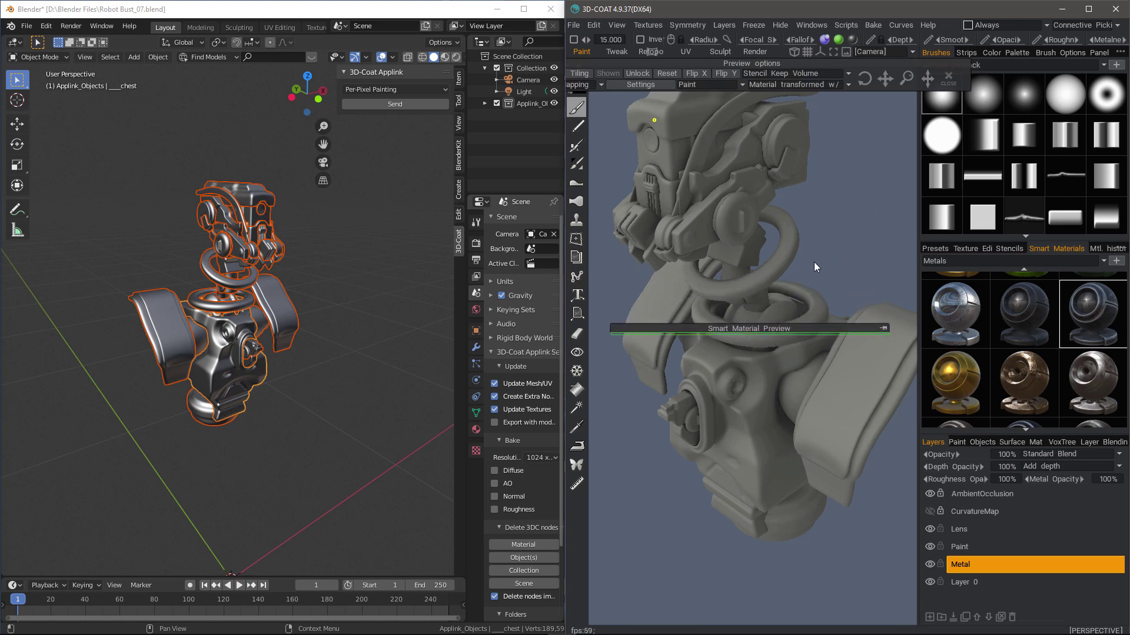
mouse_move(823, 257)
left_mouse_down()
mouse_move(814, 259)
mouse_move(878, 252)
mouse_move(860, 266)
mouse_move(789, 270)
mouse_move(835, 231)
mouse_move(867, 261)
mouse_move(803, 246)
mouse_move(862, 246)
mouse_move(822, 247)
mouse_move(852, 232)
mouse_move(869, 272)
mouse_move(805, 272)
mouse_move(872, 256)
mouse_move(831, 277)
mouse_move(821, 268)
left_mouse_up()
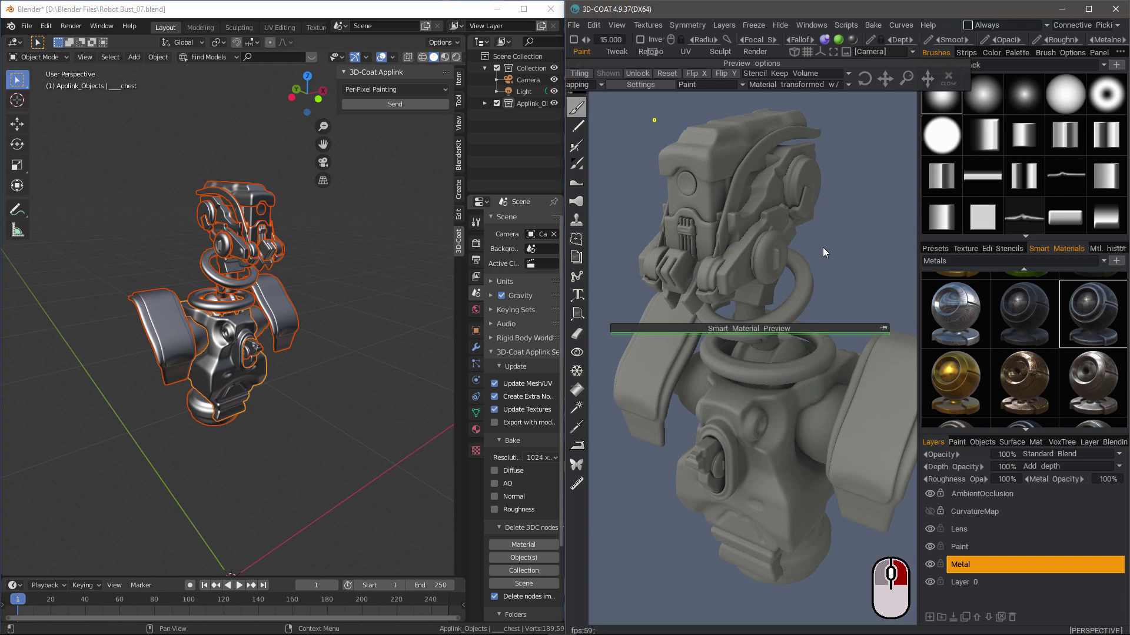
mouse_move(824, 245)
right_mouse_down()
mouse_move(856, 245)
mouse_move(812, 238)
mouse_move(863, 249)
mouse_move(807, 235)
mouse_move(831, 244)
mouse_move(756, 255)
right_mouse_up()
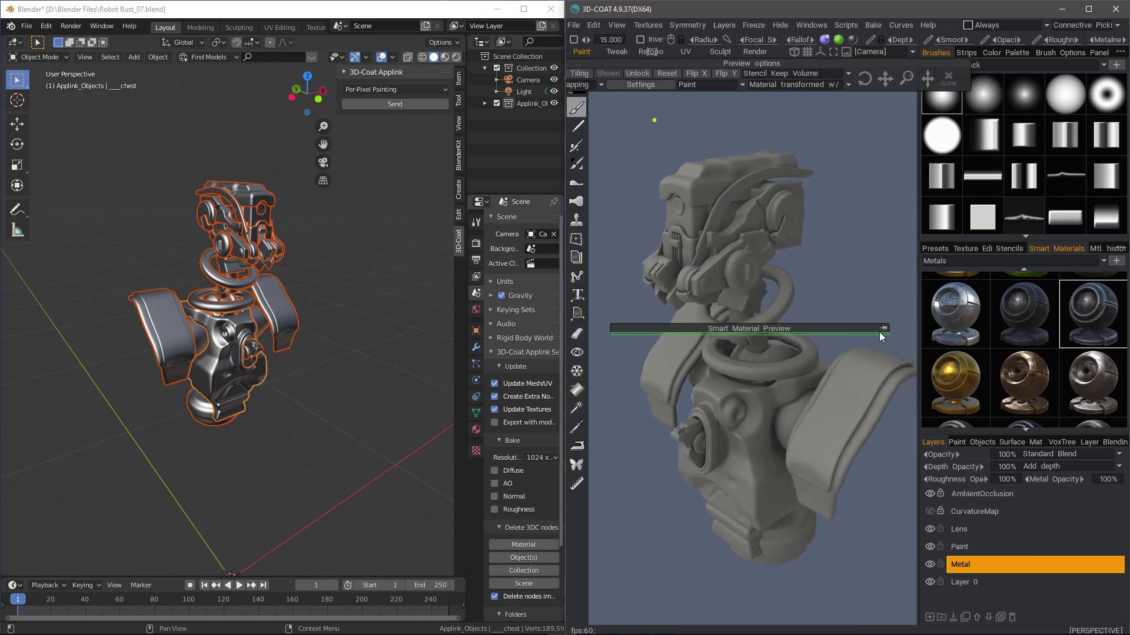
left_click_drag(862, 326, 856, 116)
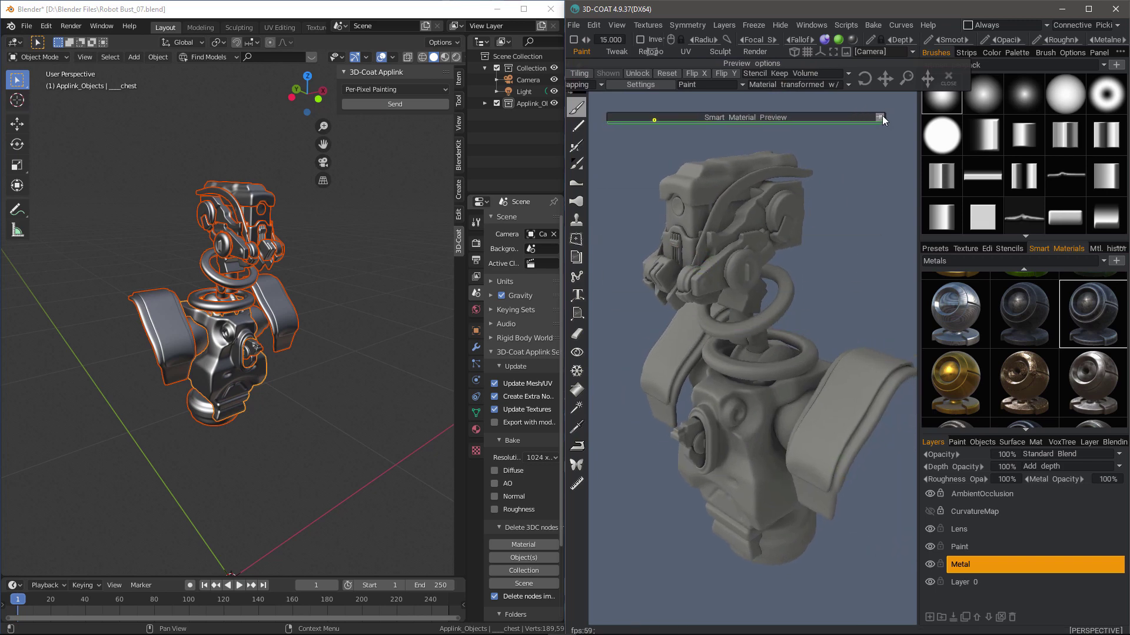
left_click(880, 116)
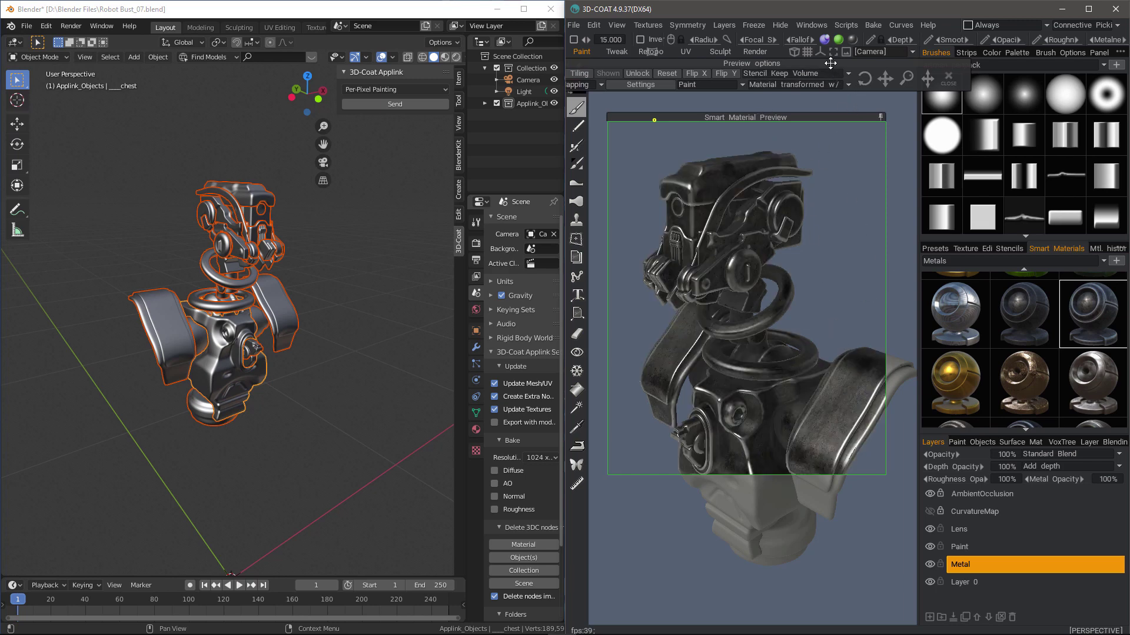
Step: Shift the Preview options window so its Mapping setting is readable, and move the preview gizmo to the robot's neck area
left_click_drag(834, 61, 845, 67)
left_click_drag(916, 85, 936, 84)
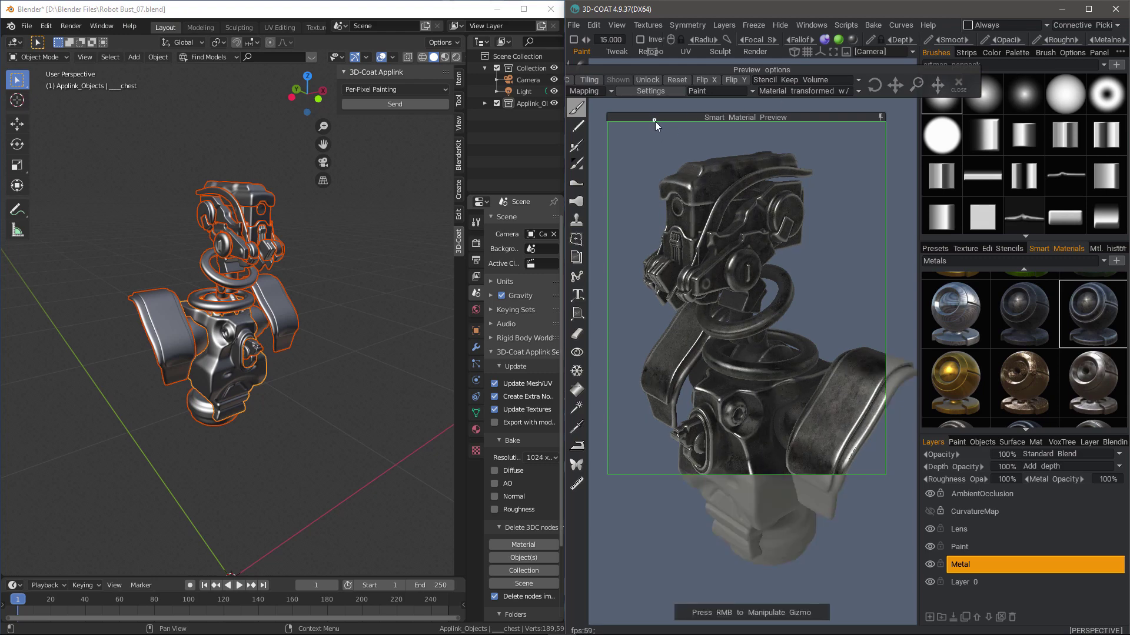
right_click(655, 120)
left_click_drag(655, 121, 736, 296)
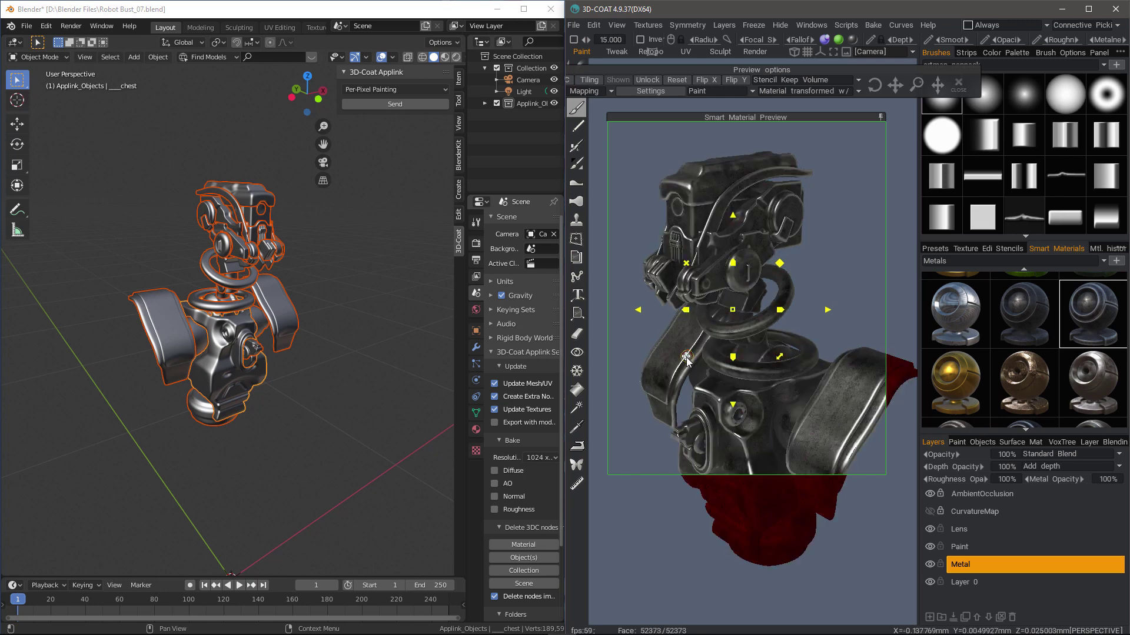
Step: Move the preview gizmo up to the robot's lower head, collapse the gizmo and the Smart Material Preview, and shift the collapsed preview slightly higher
left_click_drag(686, 357, 699, 325)
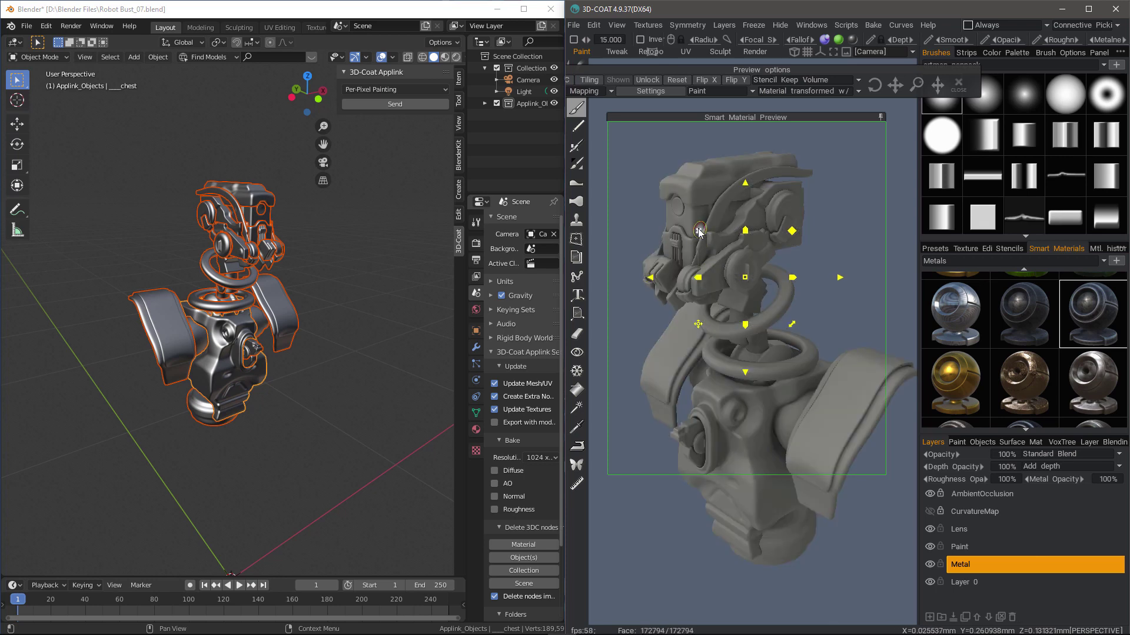
left_click(744, 277)
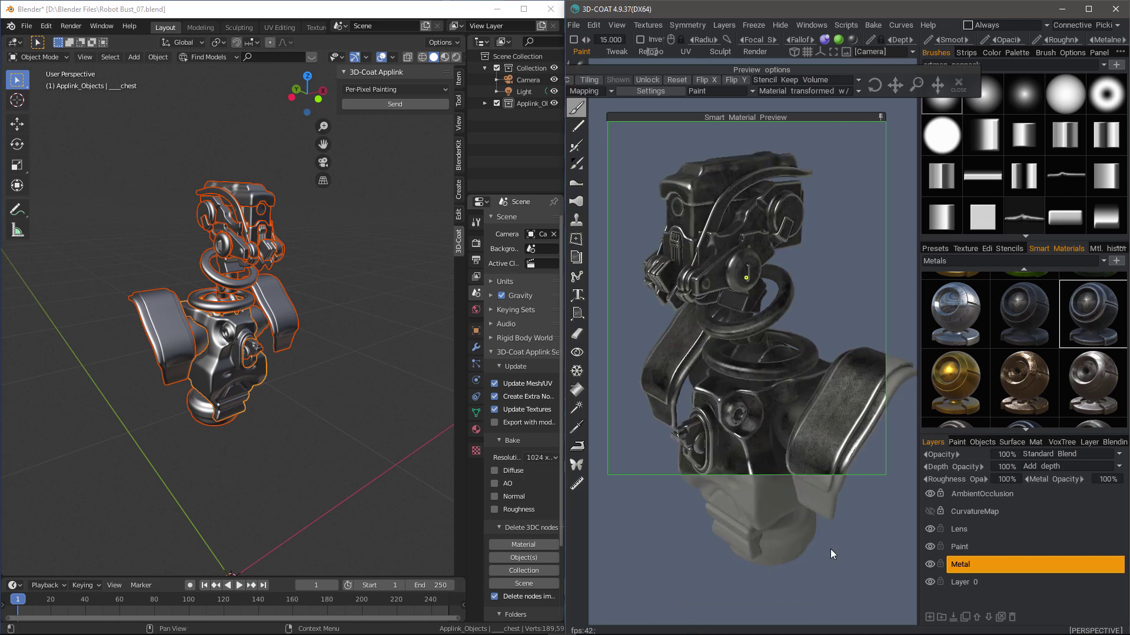
left_click(880, 117)
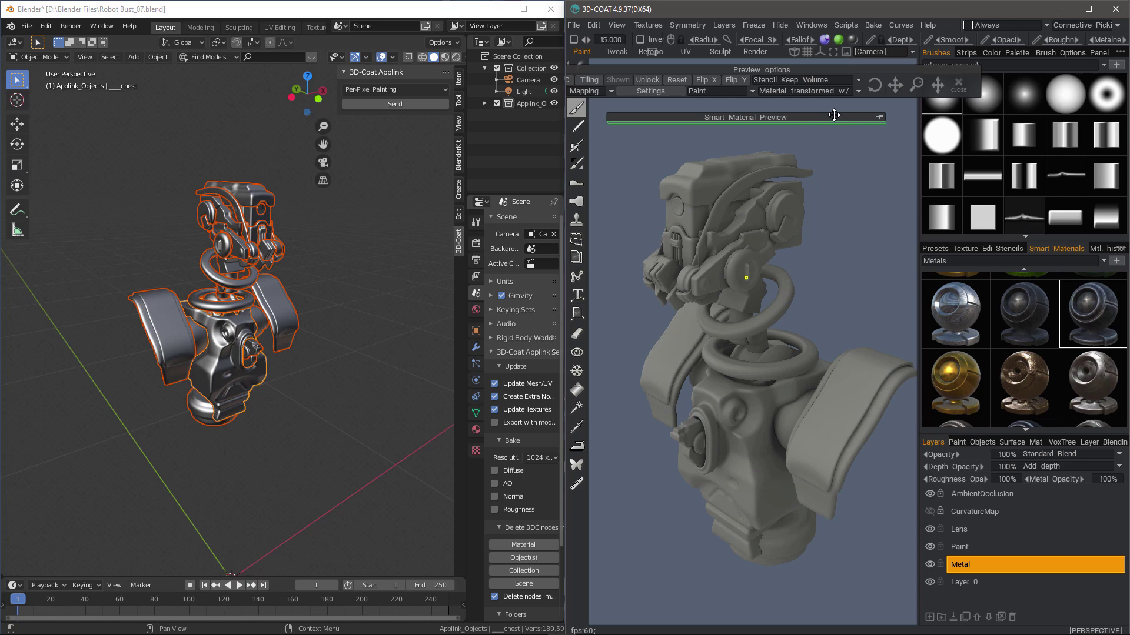
left_click_drag(835, 117, 843, 105)
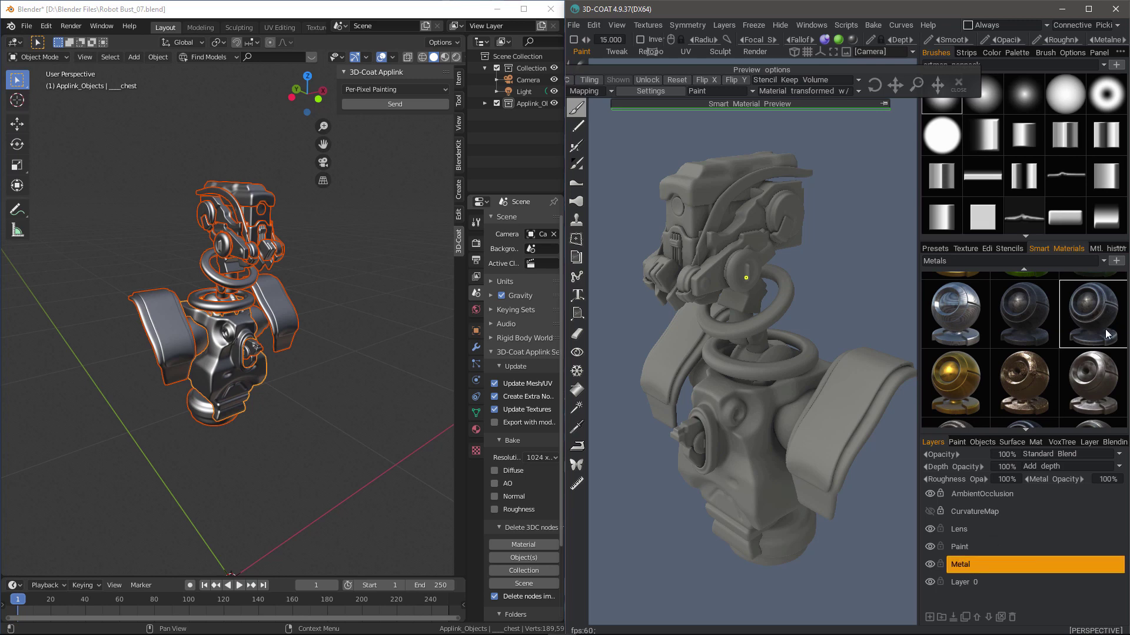
Step: Fill the entire Metal layer with the chosen dark metal smart material, using the Fill tool with Layer scope
right_click(1092, 316)
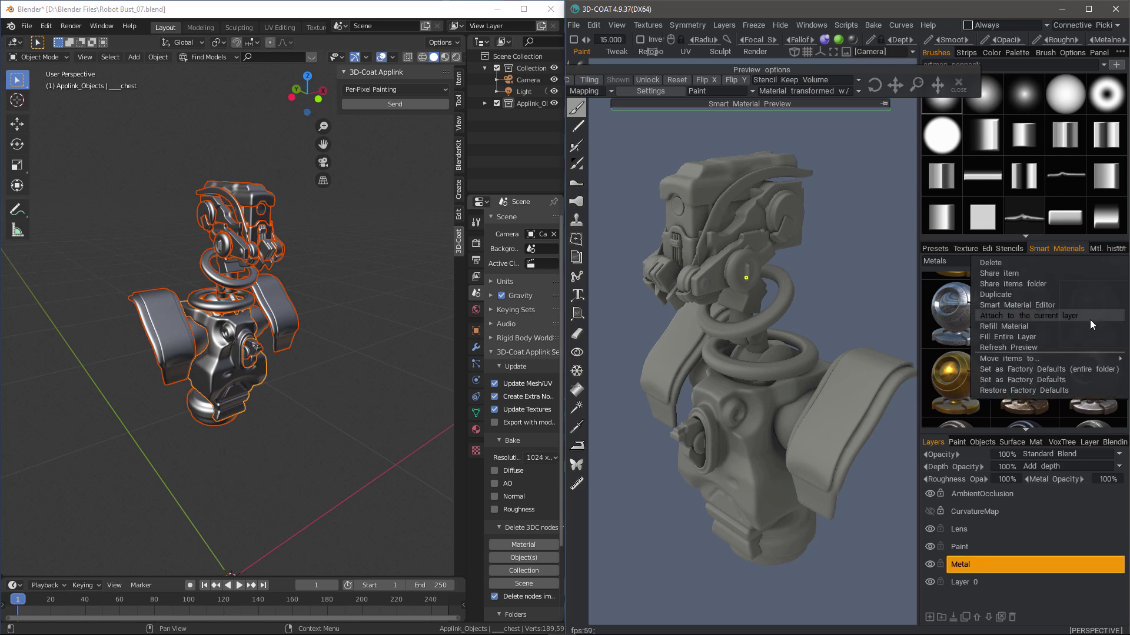
left_click(1021, 337)
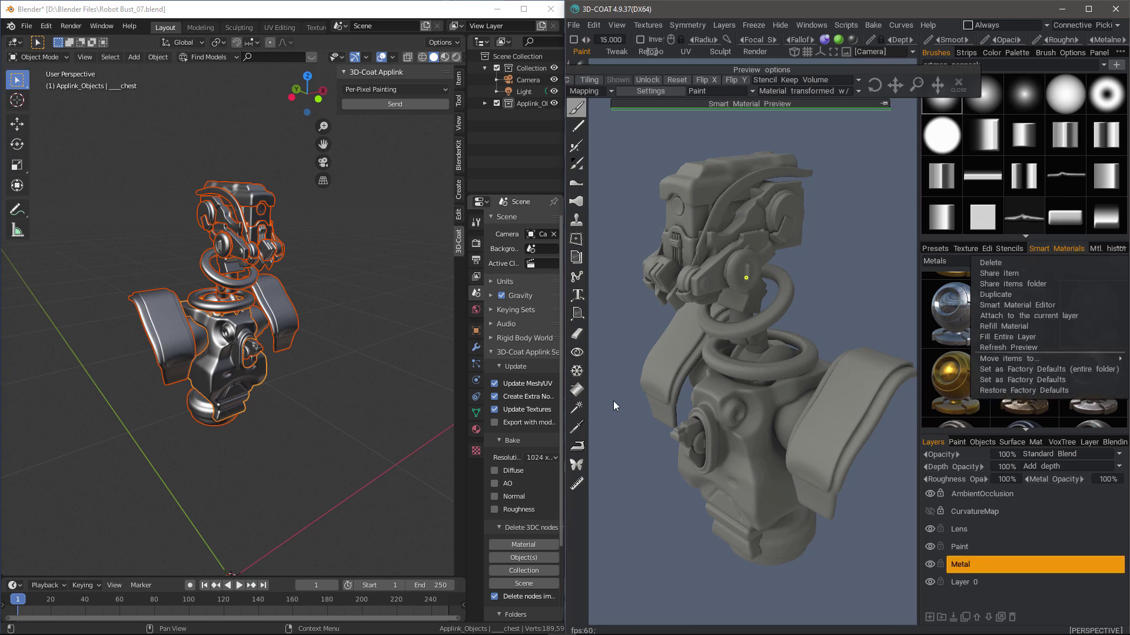
left_click(577, 391)
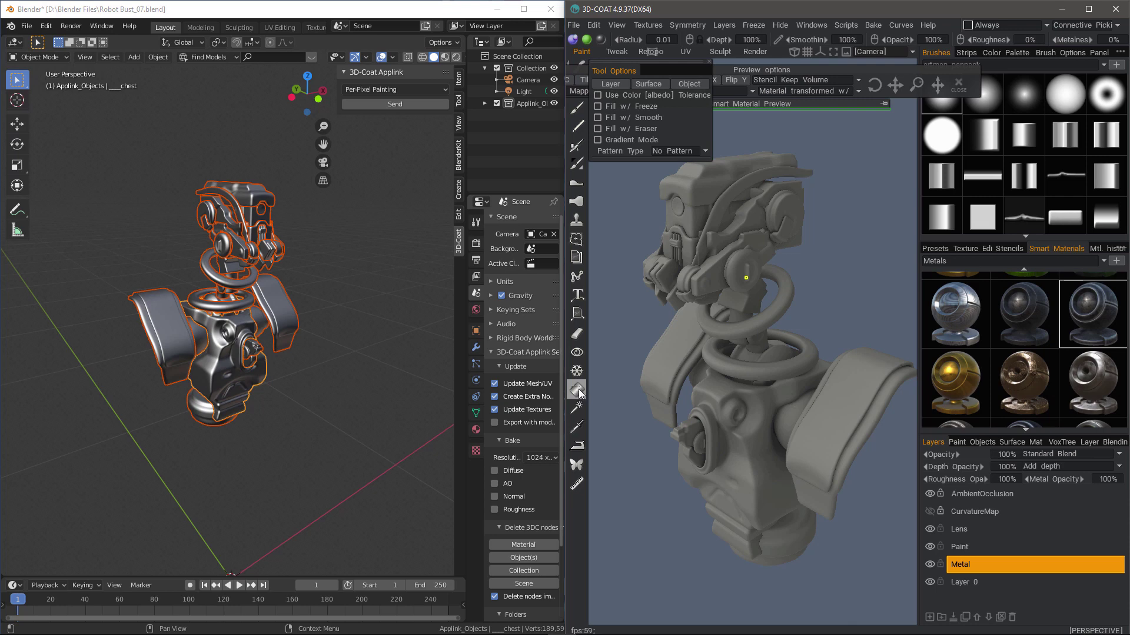
left_click(612, 83)
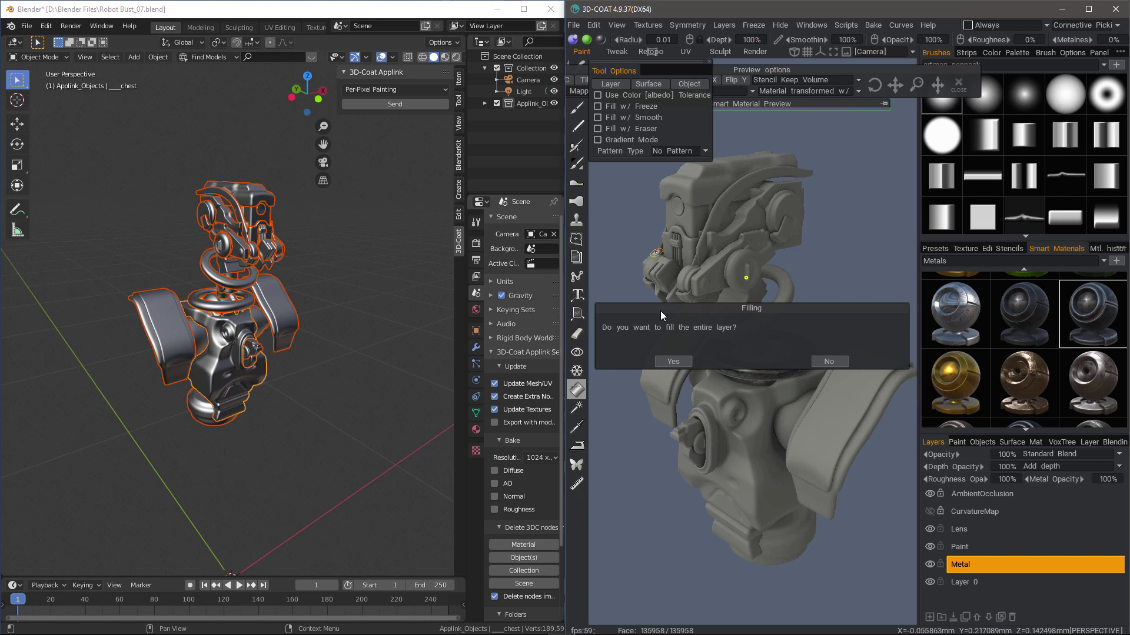
left_click(668, 360)
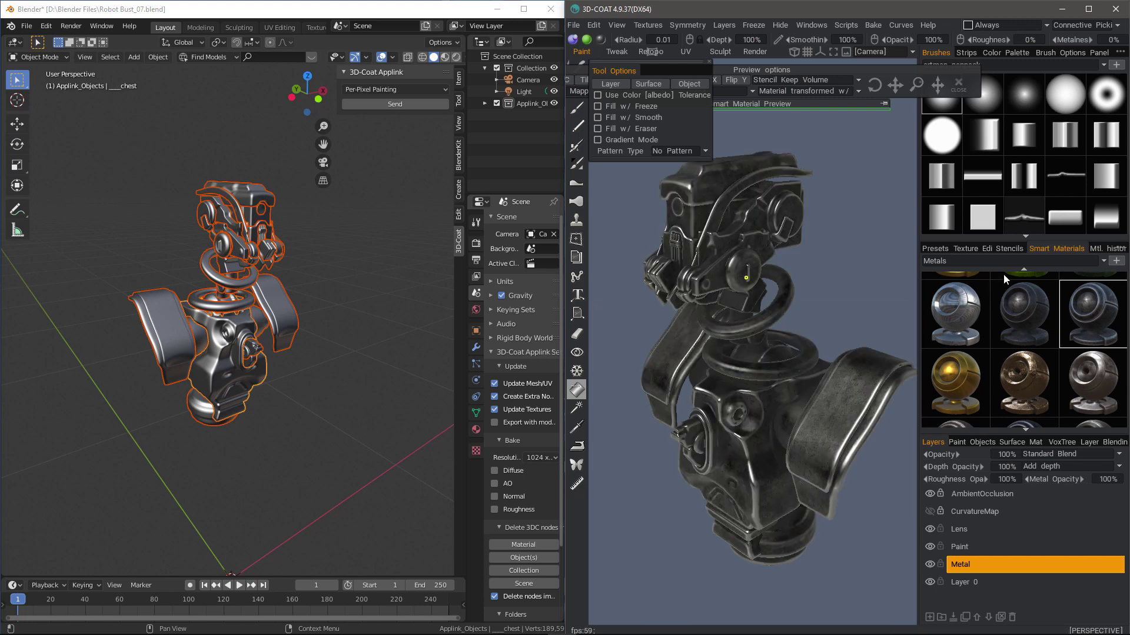
Step: Choose the bright red smart material from the Paints_Metal category, make the Paint layer active, and expand the material preview over the bust
left_click(1006, 258)
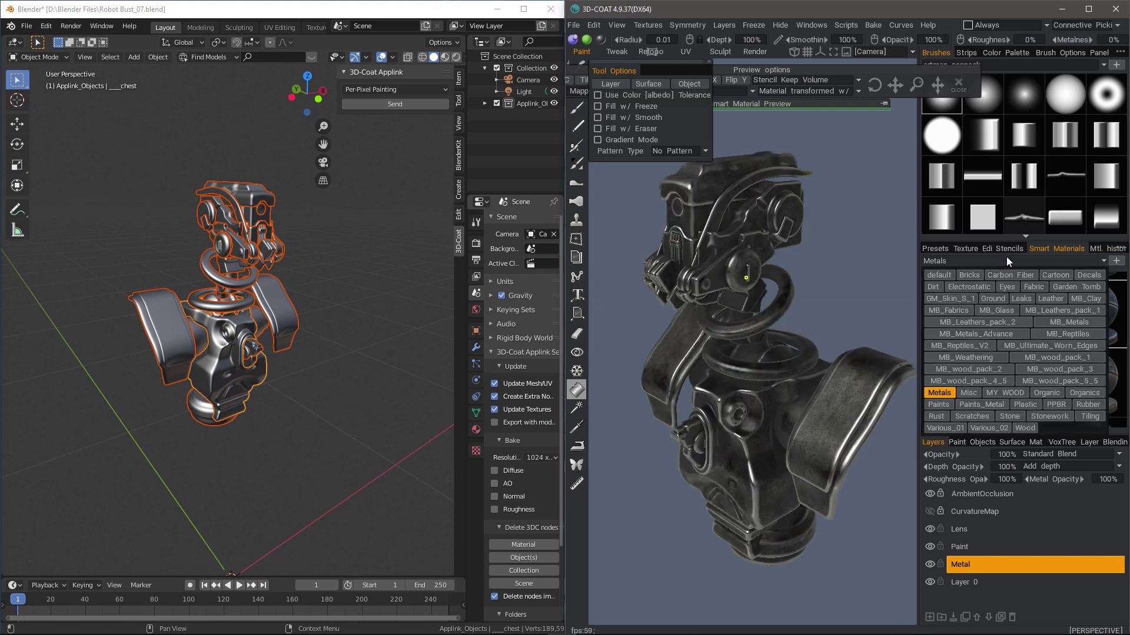
left_click(972, 406)
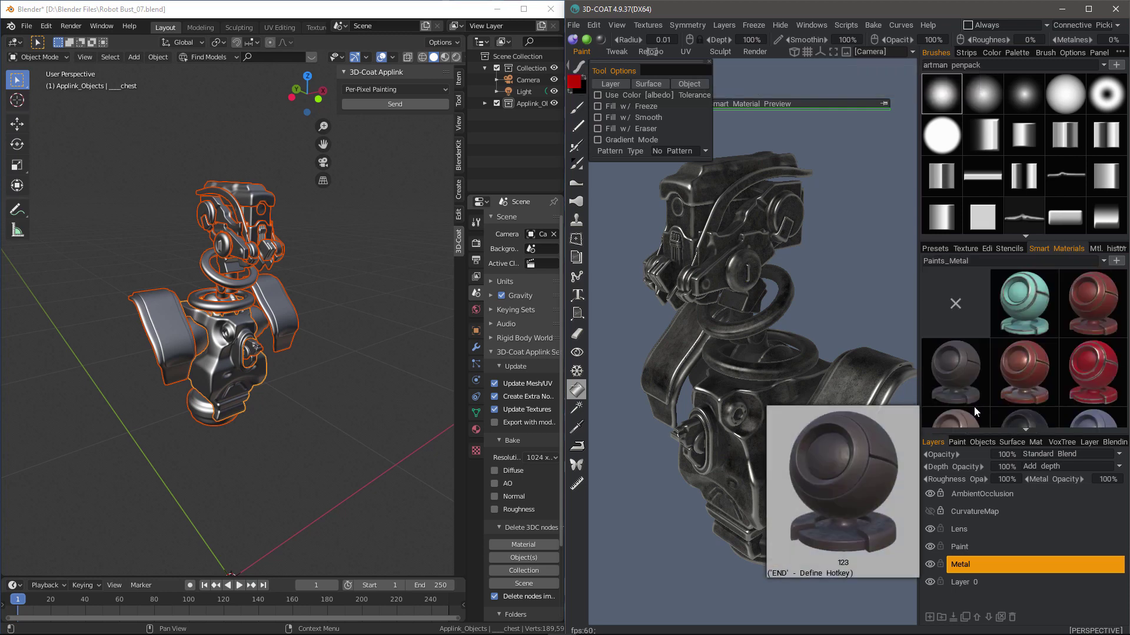
left_click(1102, 361)
left_click(968, 547)
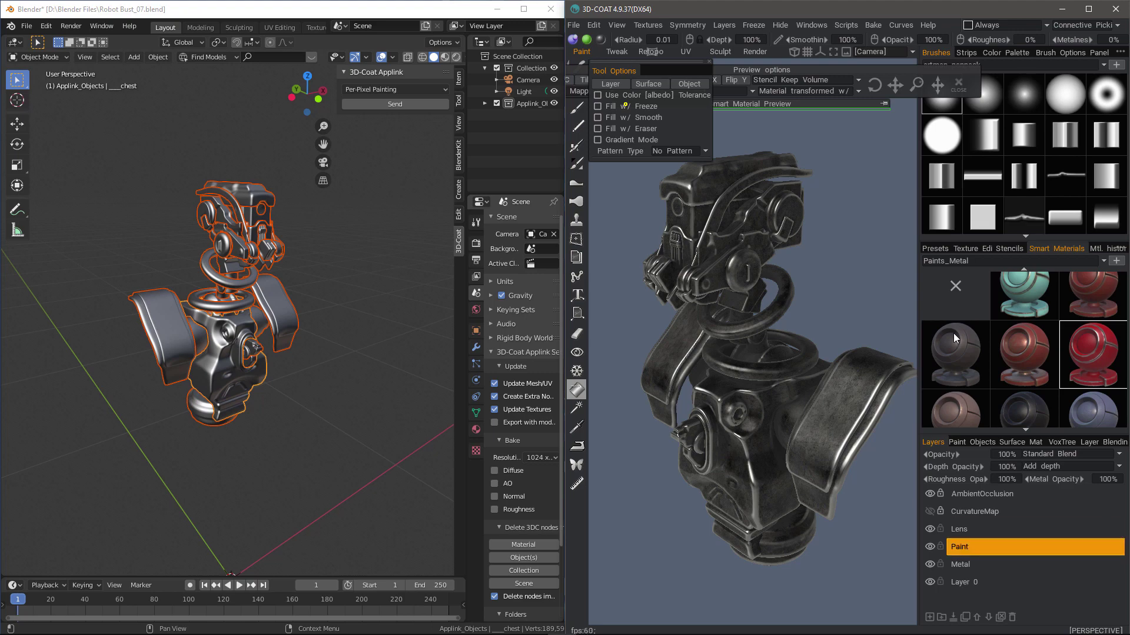
left_click_drag(800, 105, 816, 154)
left_click(898, 152)
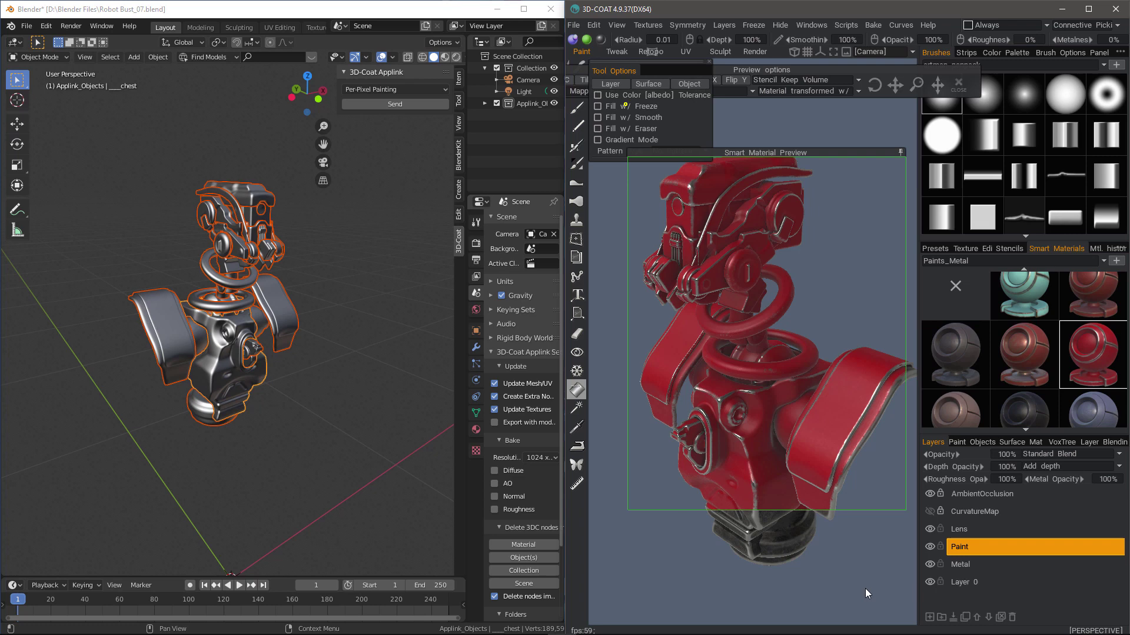
Step: Set the red smart material's Layer1 color to a medium grey in the Smart Material Editor and save the material
right_click(1085, 359)
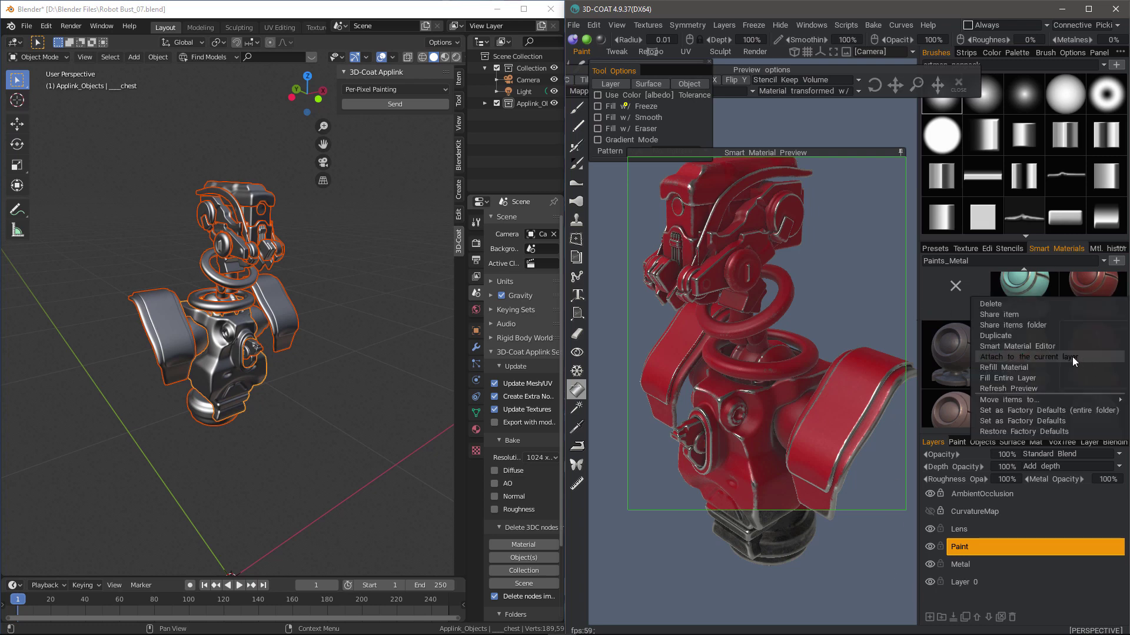
left_click(1011, 347)
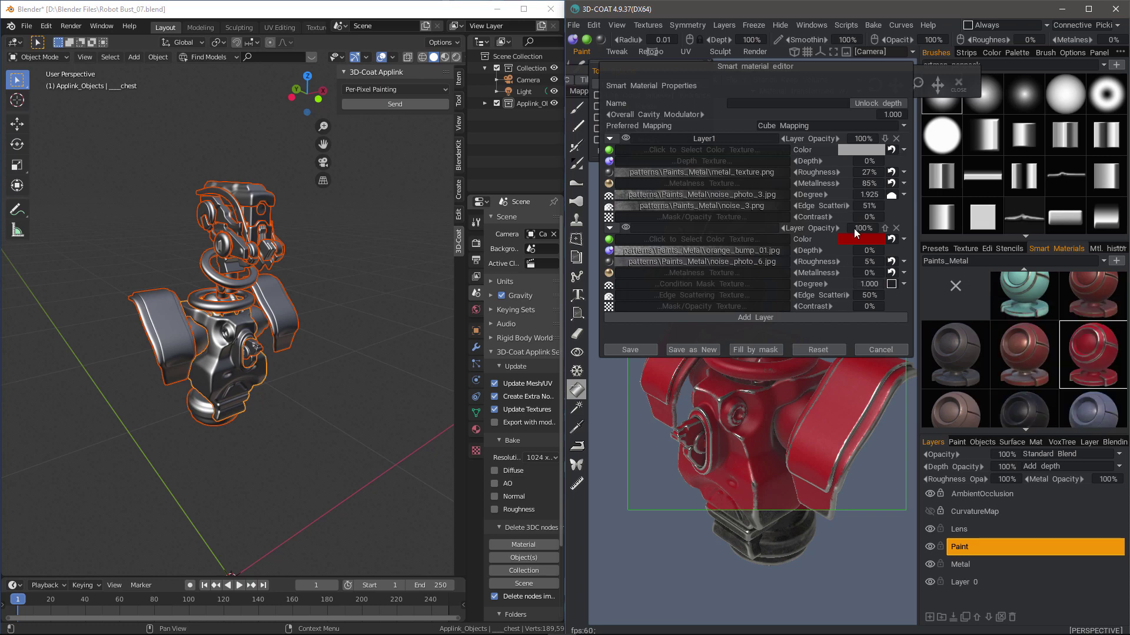
left_click(856, 149)
left_click(753, 411)
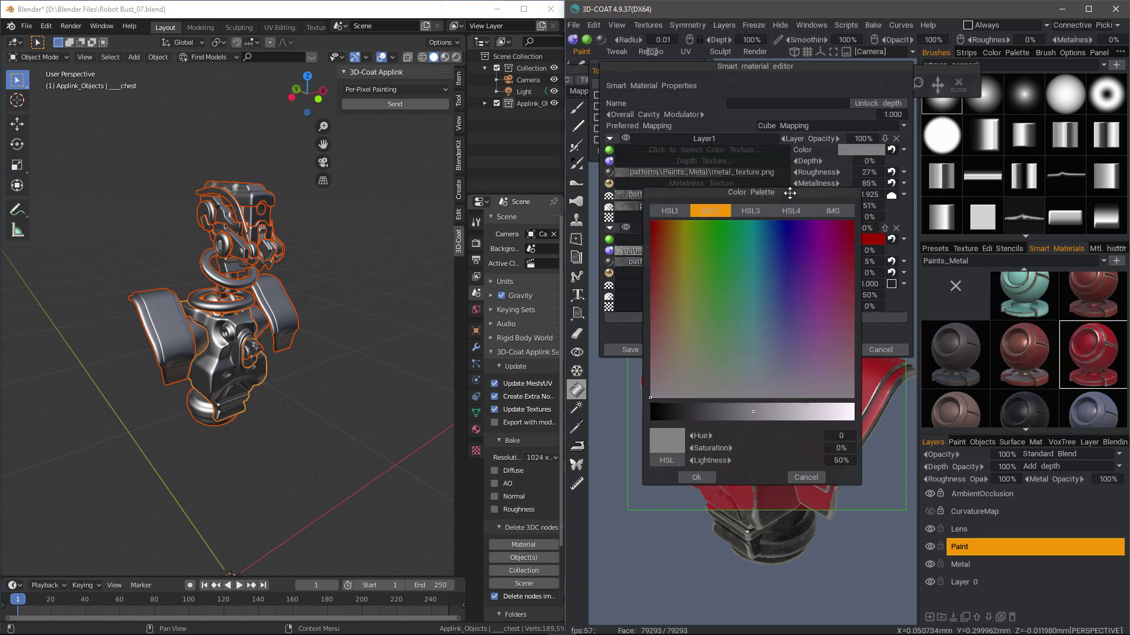
left_click_drag(789, 200, 595, 342)
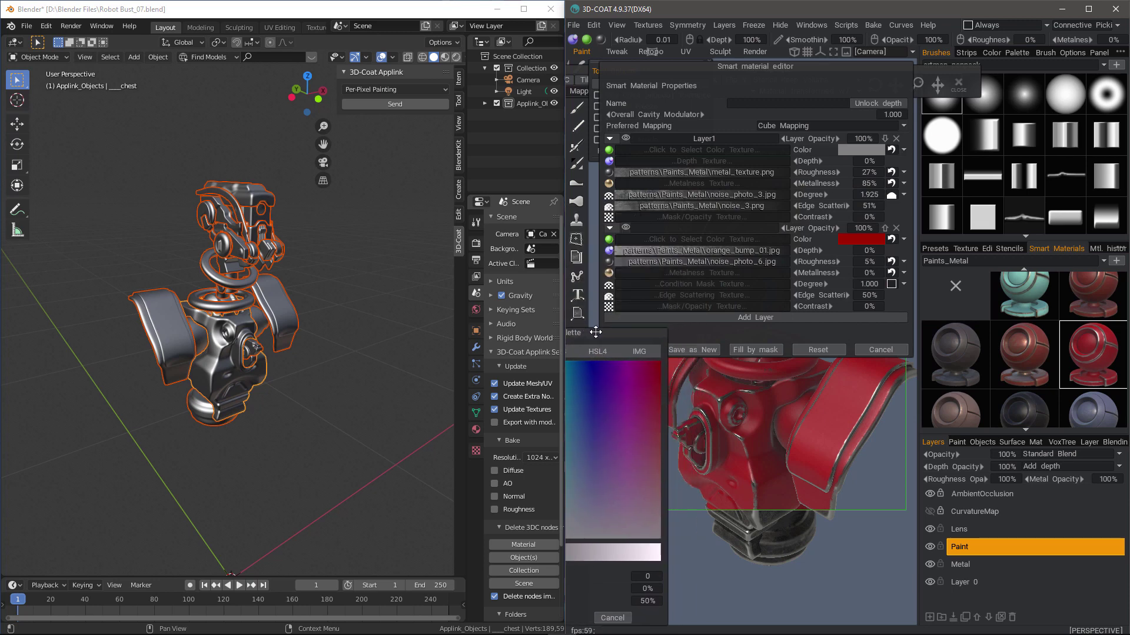
left_click(603, 552)
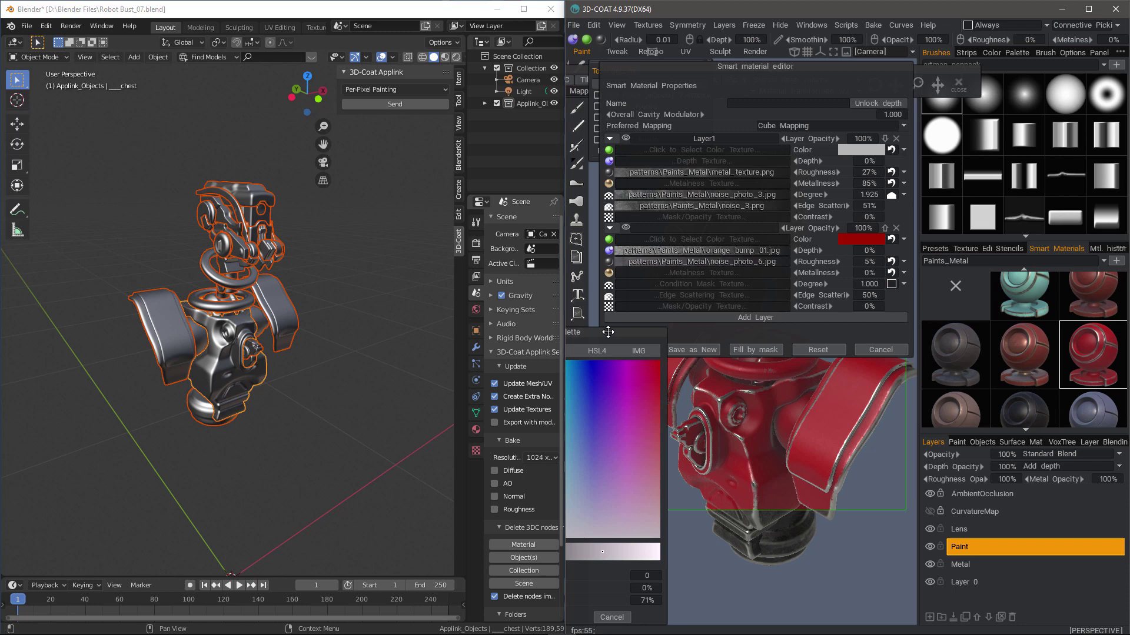
left_click_drag(609, 332, 1030, 318)
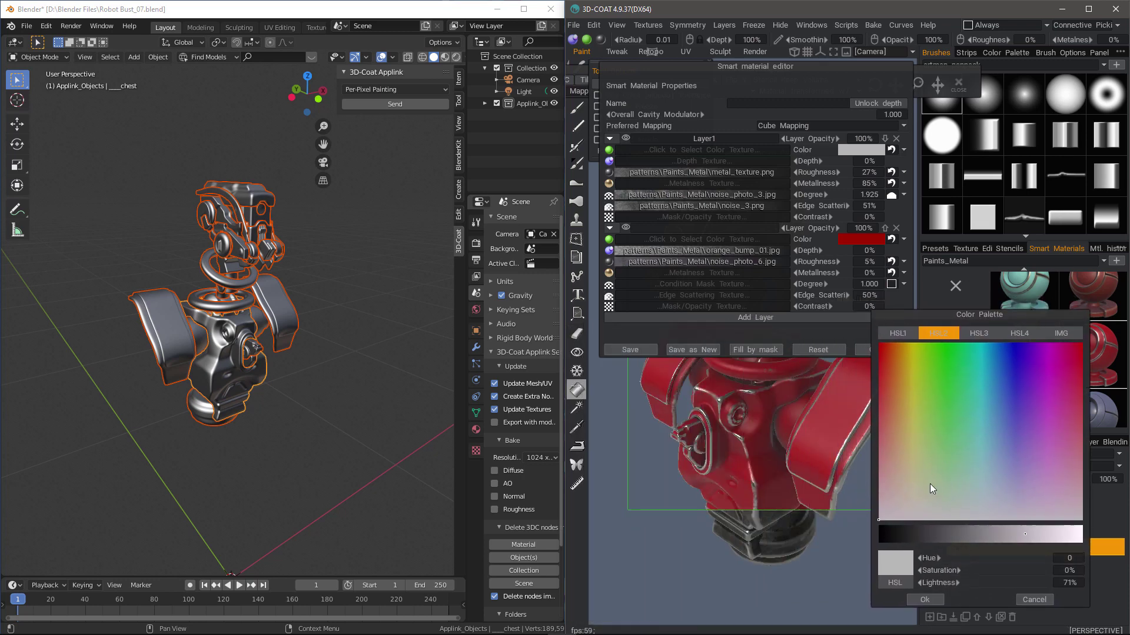
left_click_drag(953, 534, 975, 533)
left_click(909, 598)
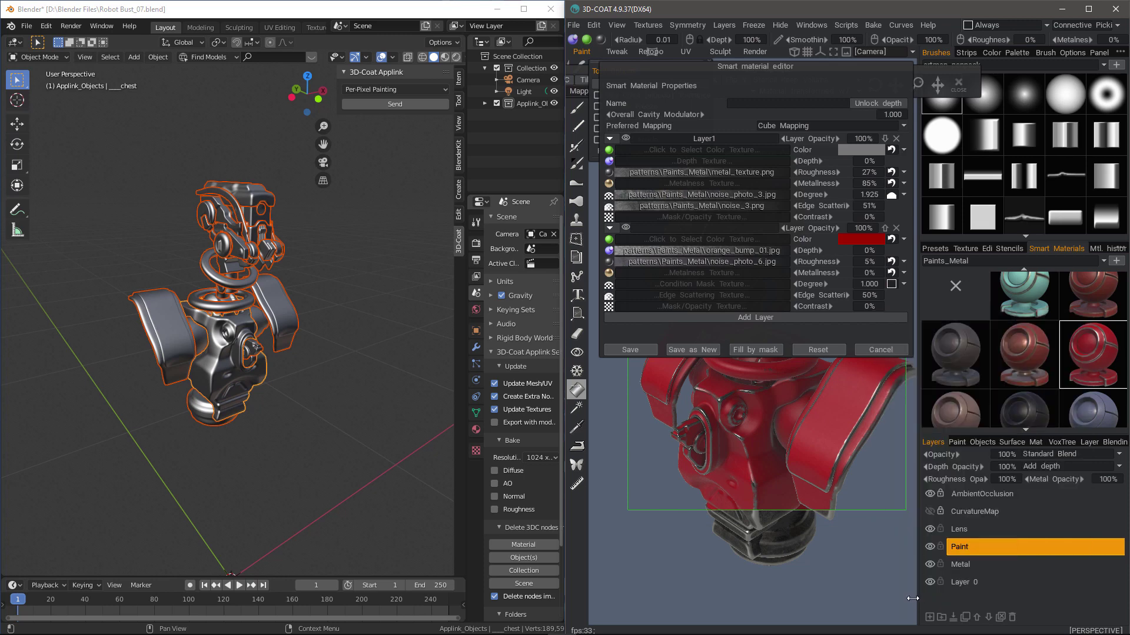
left_click(637, 351)
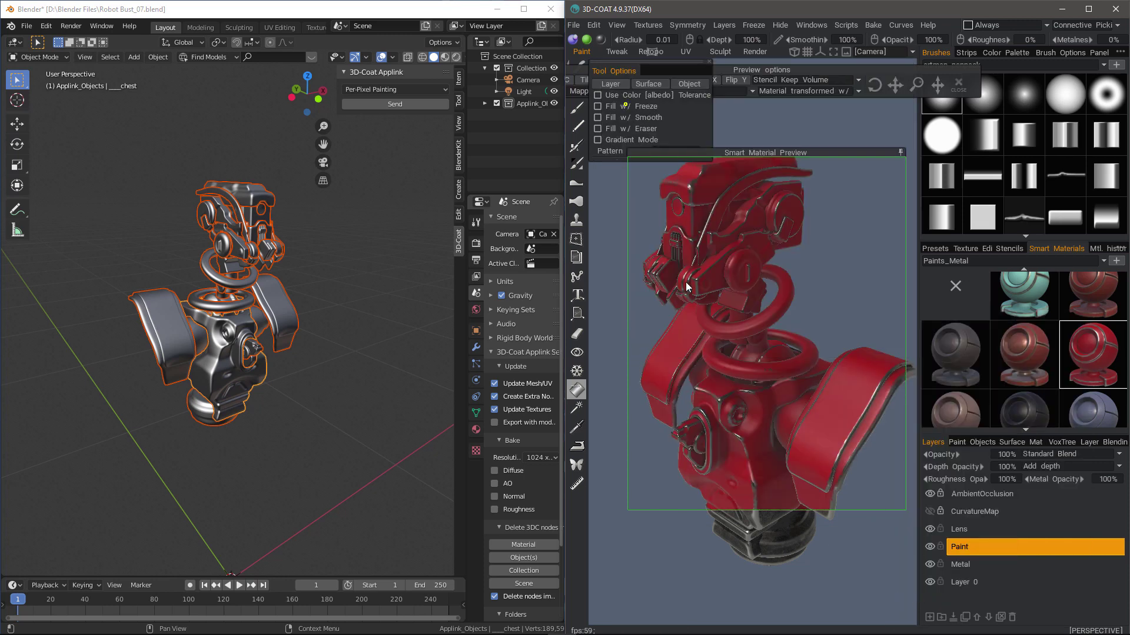
Step: Collapse the Smart Material Preview and fill both shoulder plates with the red paint on the Paint layer
left_click(901, 152)
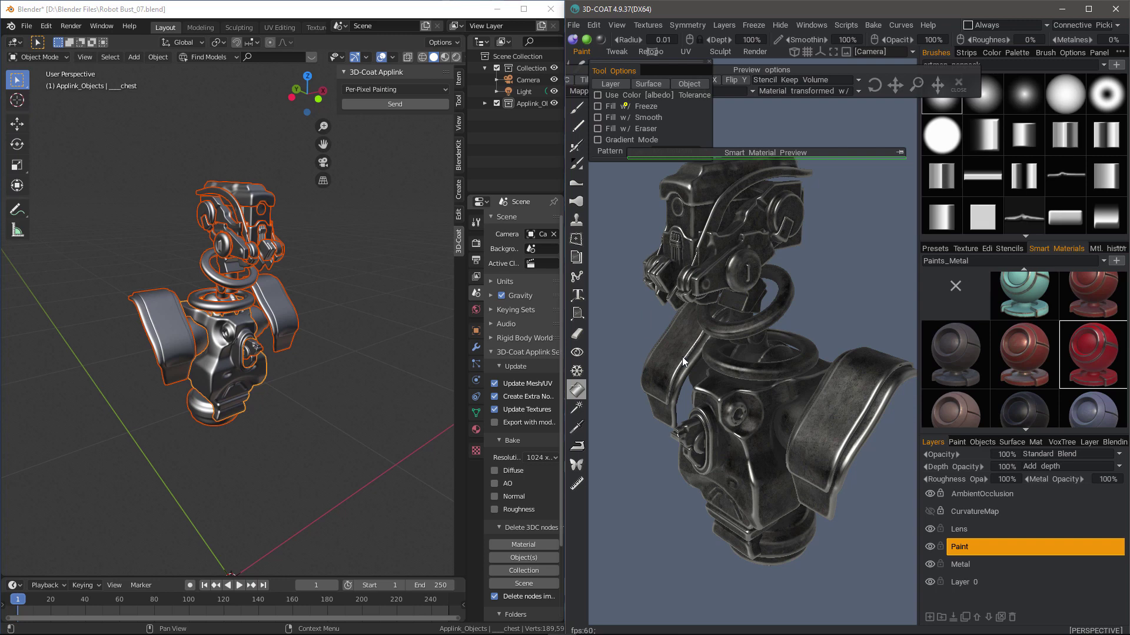
left_click(840, 410)
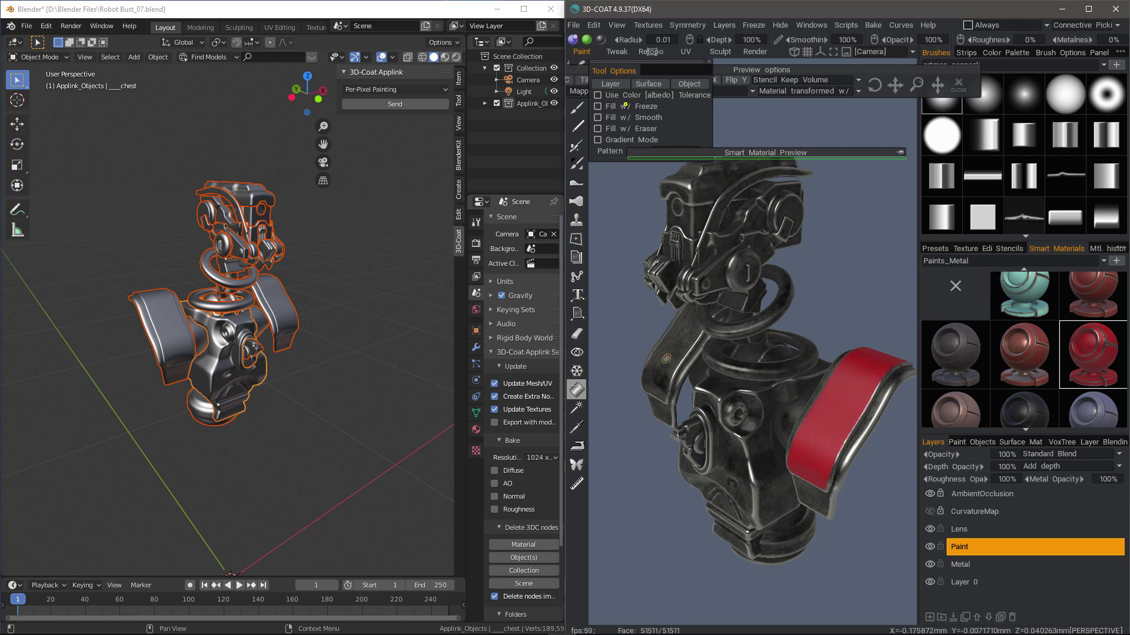
left_click(649, 364)
left_click_drag(628, 314, 725, 411)
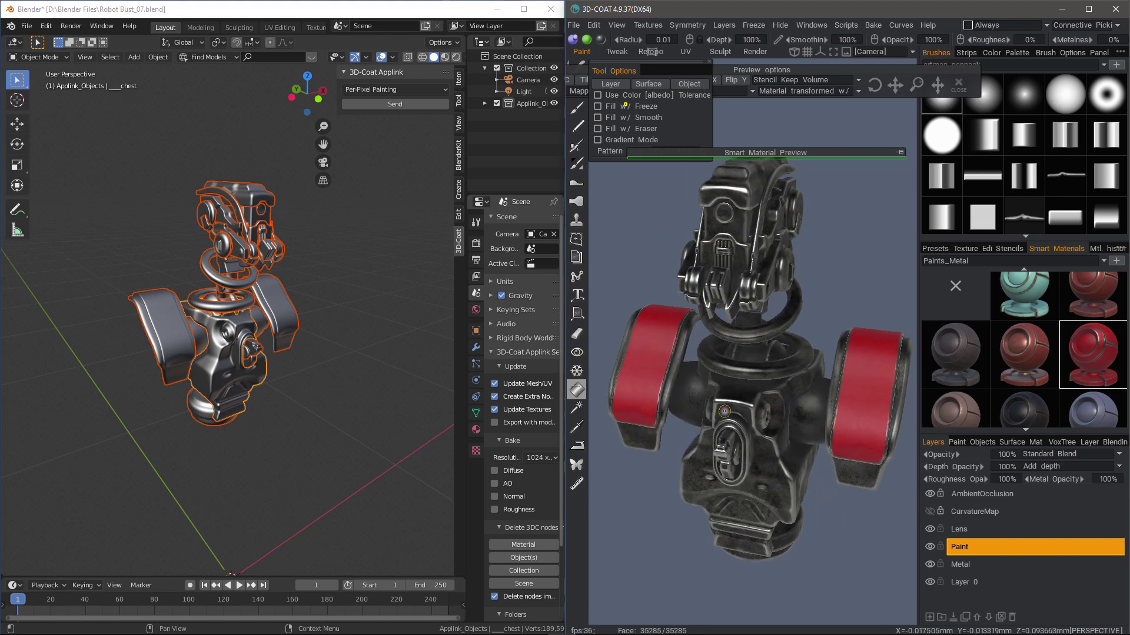
Step: Fill the robot's chest and head pieces with the red paint material
left_click(740, 406)
left_click_drag(779, 333, 731, 312)
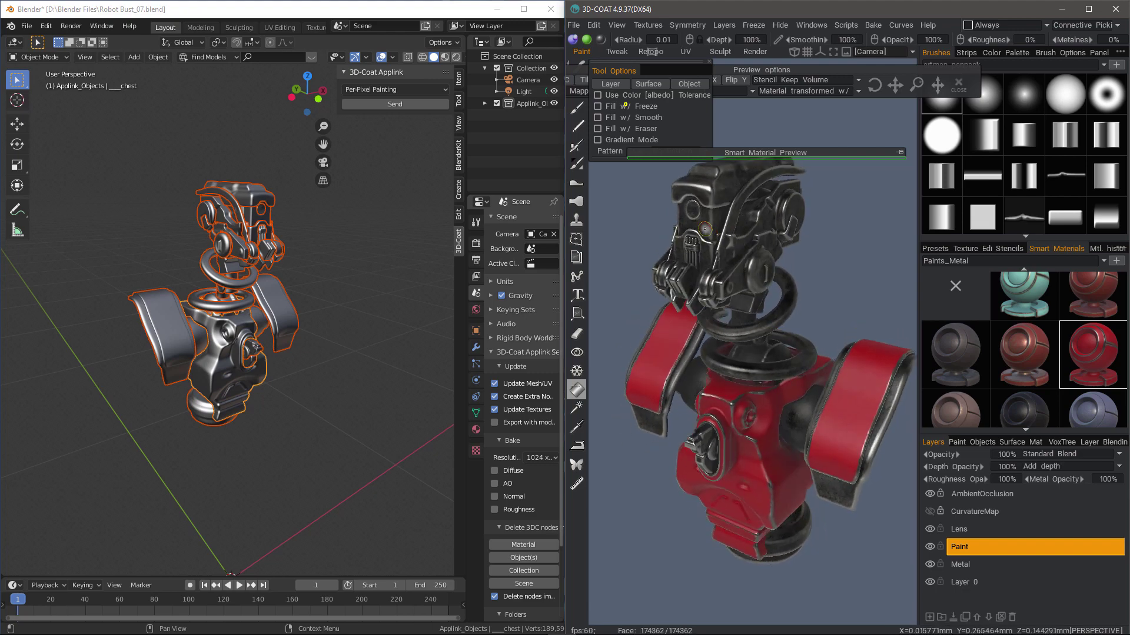
left_click(706, 227)
left_click(770, 218)
mouse_move(818, 219)
left_mouse_down()
mouse_move(720, 263)
mouse_move(680, 265)
mouse_move(727, 284)
mouse_move(707, 219)
mouse_move(738, 227)
mouse_move(657, 321)
mouse_move(677, 288)
mouse_move(622, 272)
mouse_move(671, 266)
left_mouse_up()
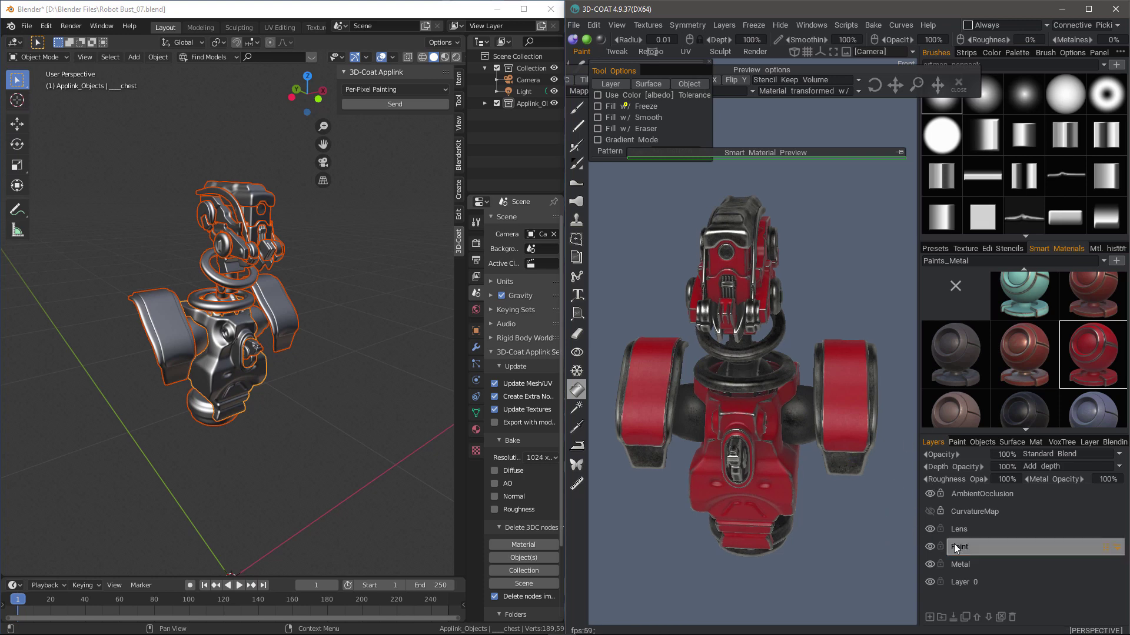
Step: Try to attach the red smart material from the Paints_Metal library to the Paint layer
right_click(1087, 356)
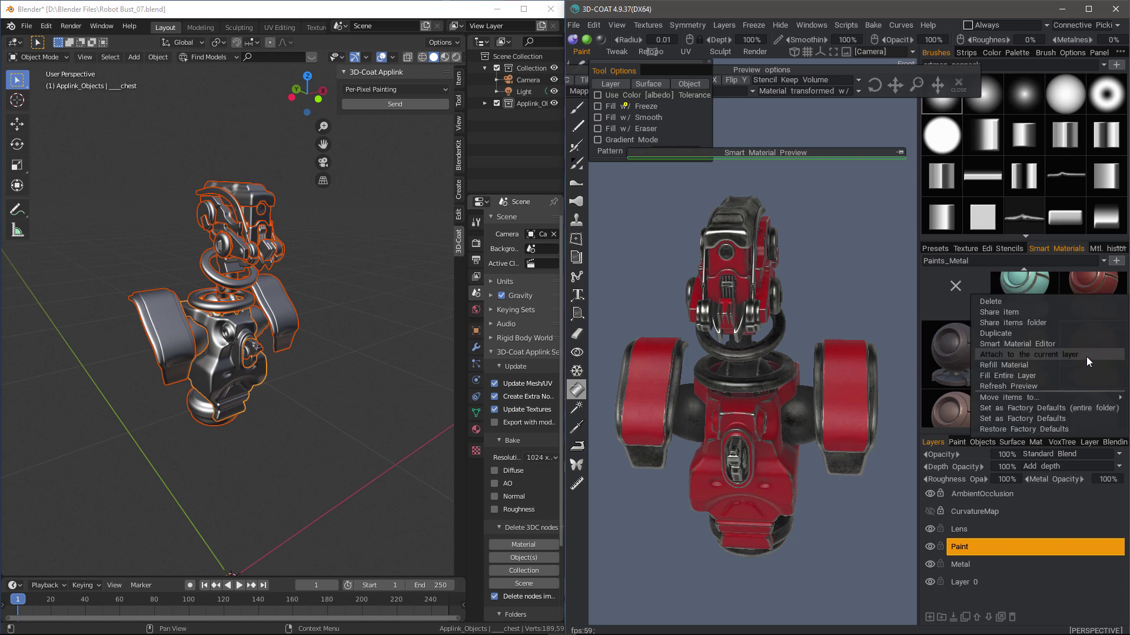
left_click(1055, 356)
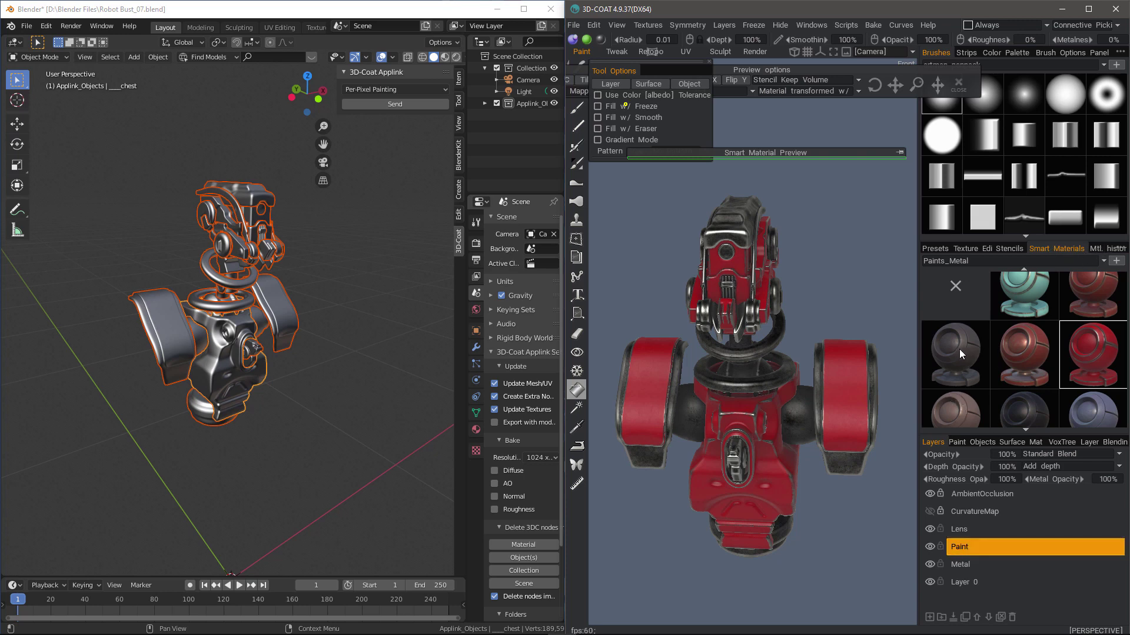
Step: Open the material history and attach its red smart material to the Paint layer
left_click(1105, 247)
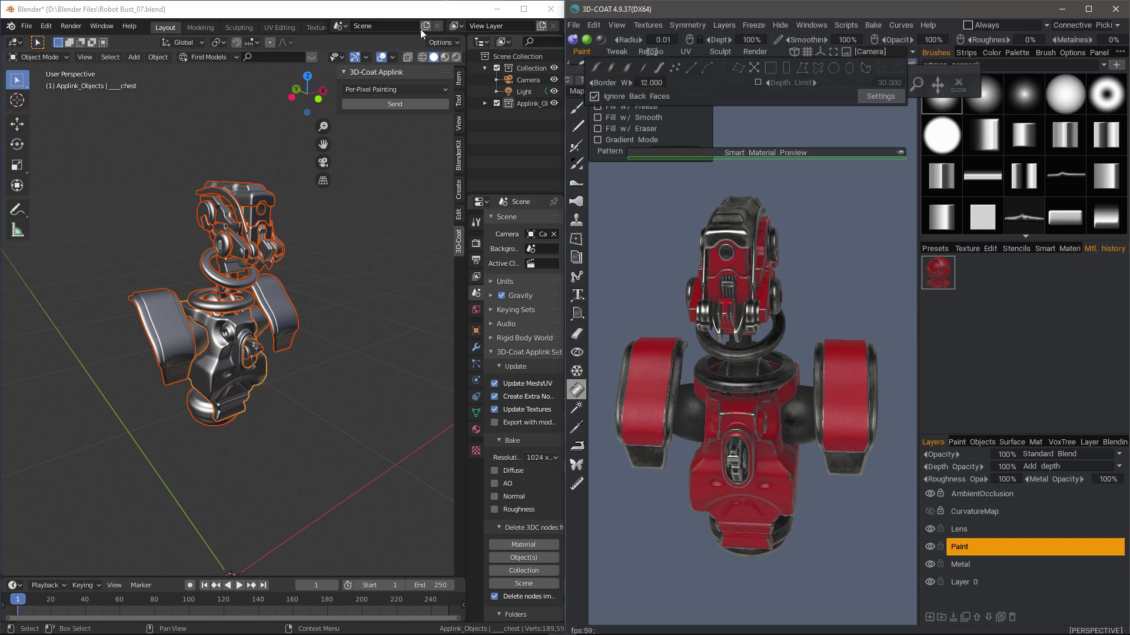
left_click(812, 26)
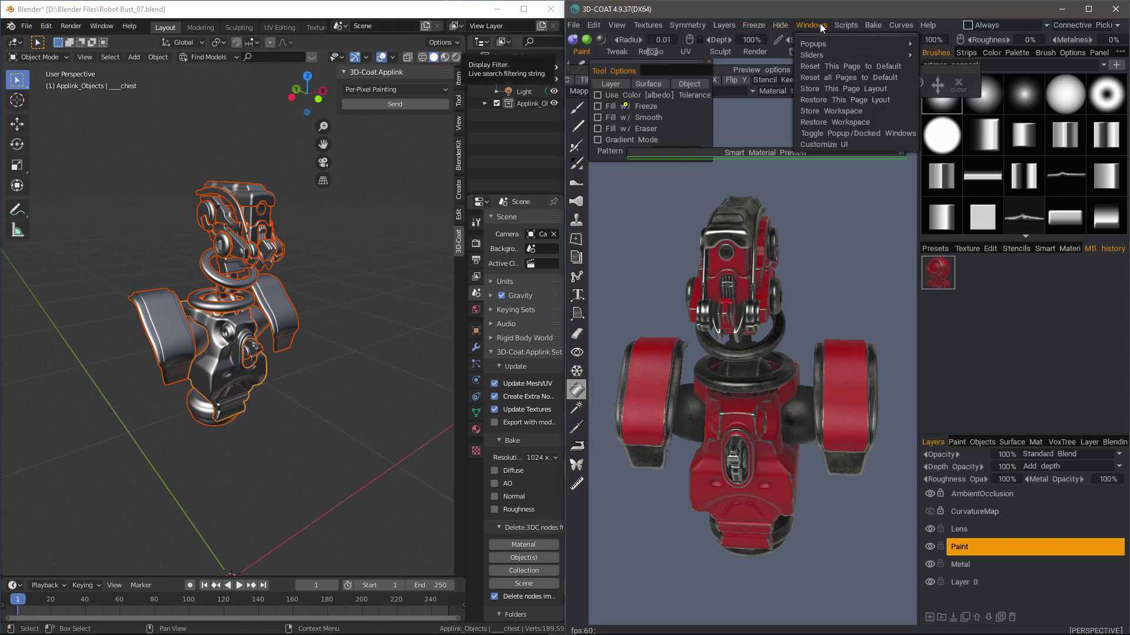
mouse_move(820, 44)
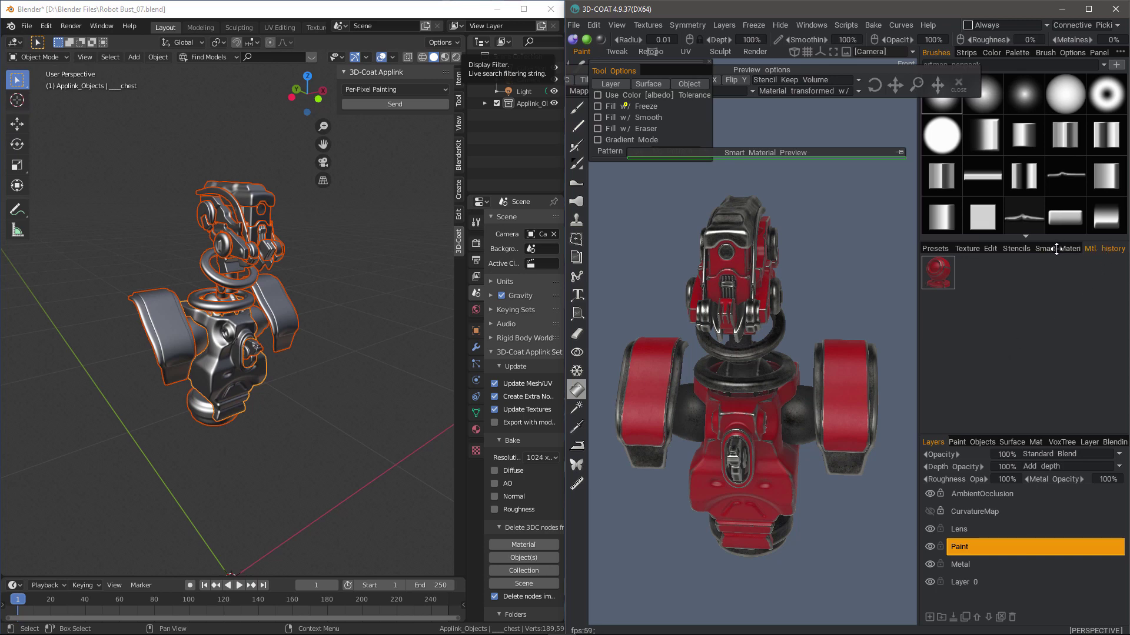
right_click(939, 273)
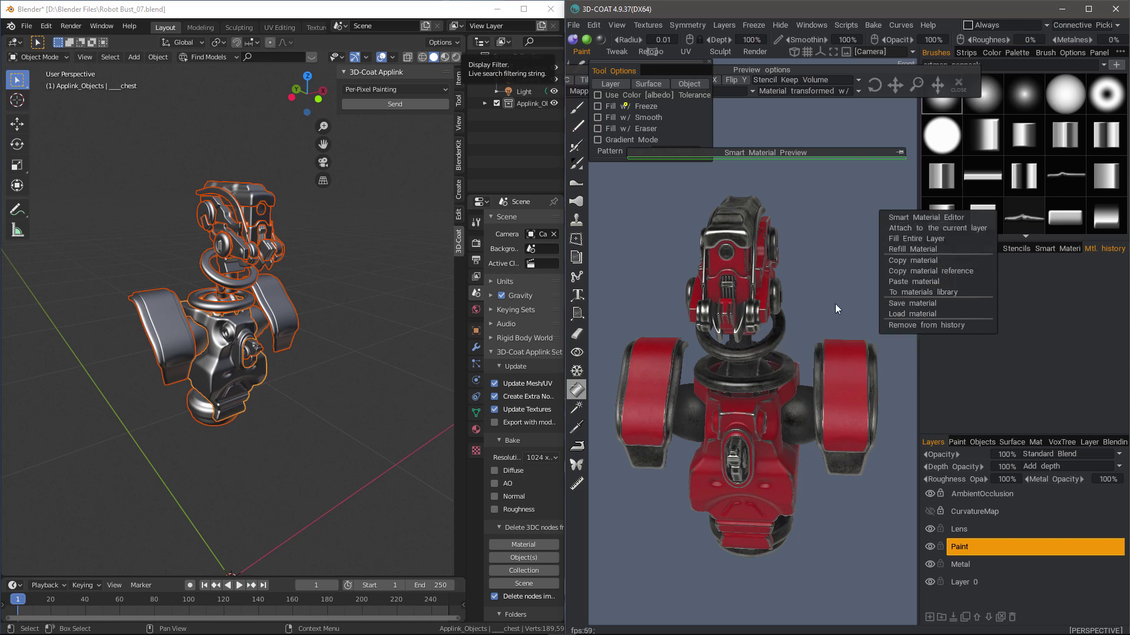
left_click(900, 227)
left_click(1057, 248)
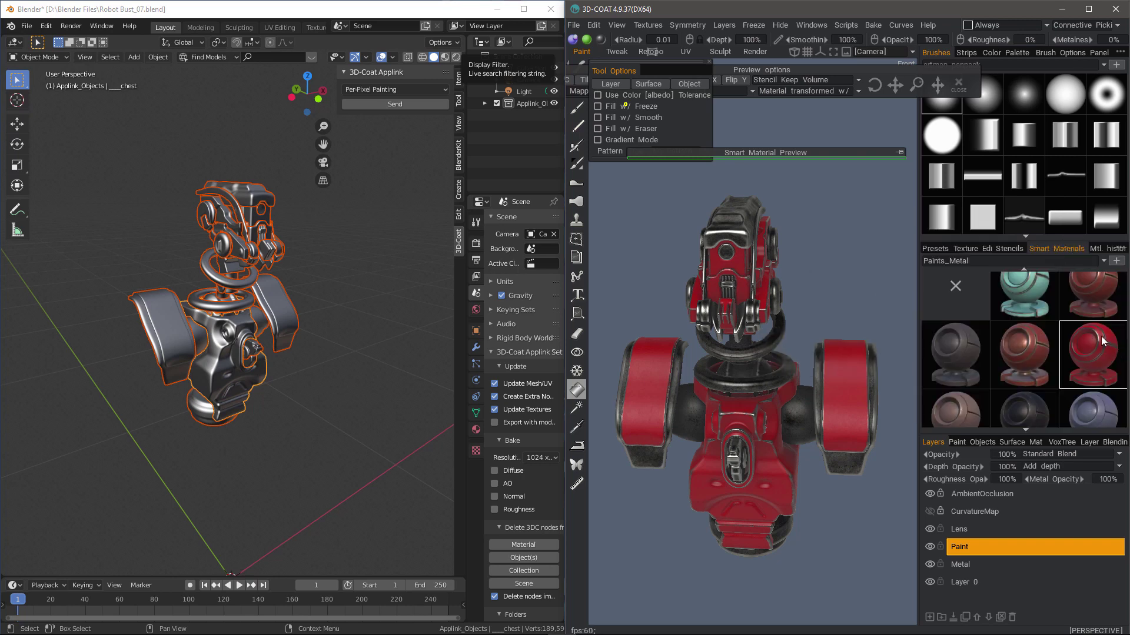
left_click(1104, 249)
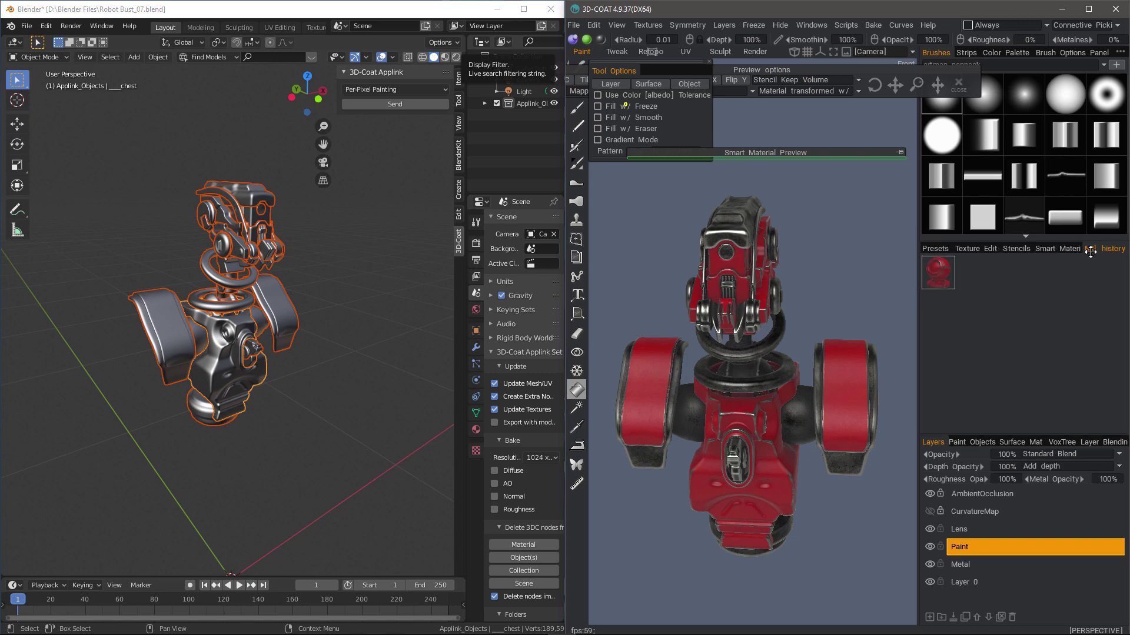
right_click(937, 273)
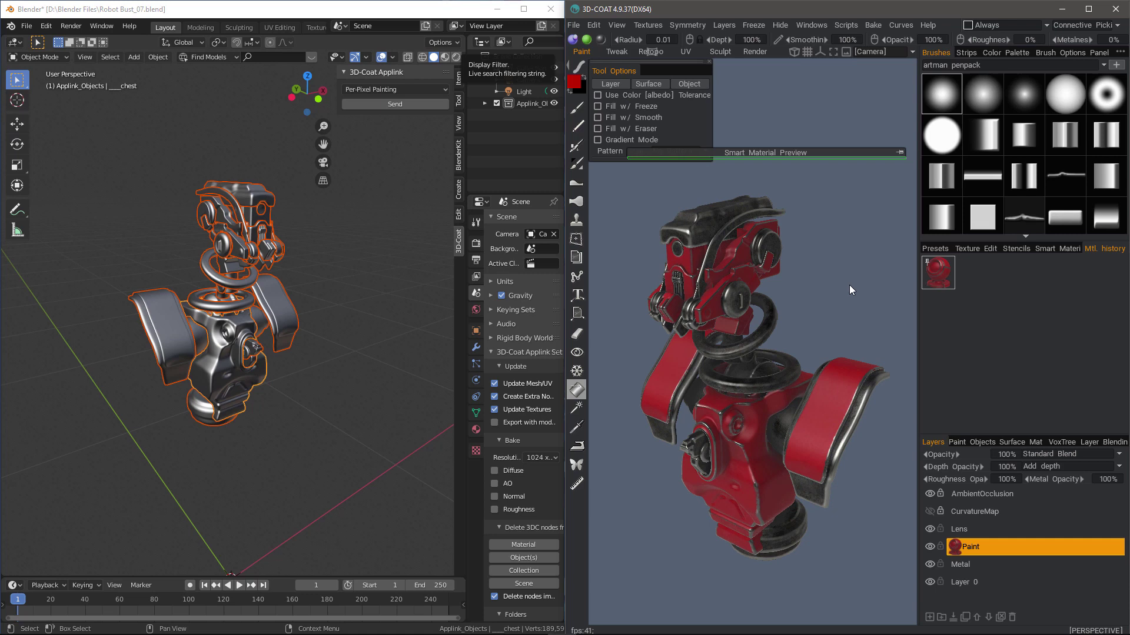
Step: Return to the Paints_Metal smart materials and try a dark grey painted metal on the Paint layer
left_click_drag(804, 309, 939, 253)
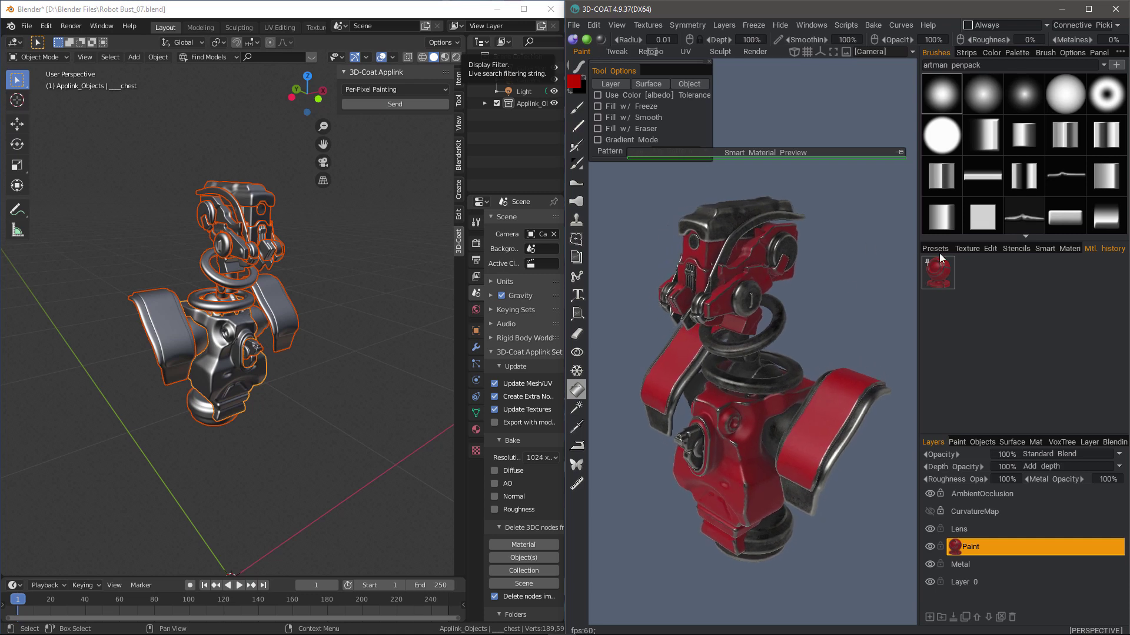
left_click(1058, 248)
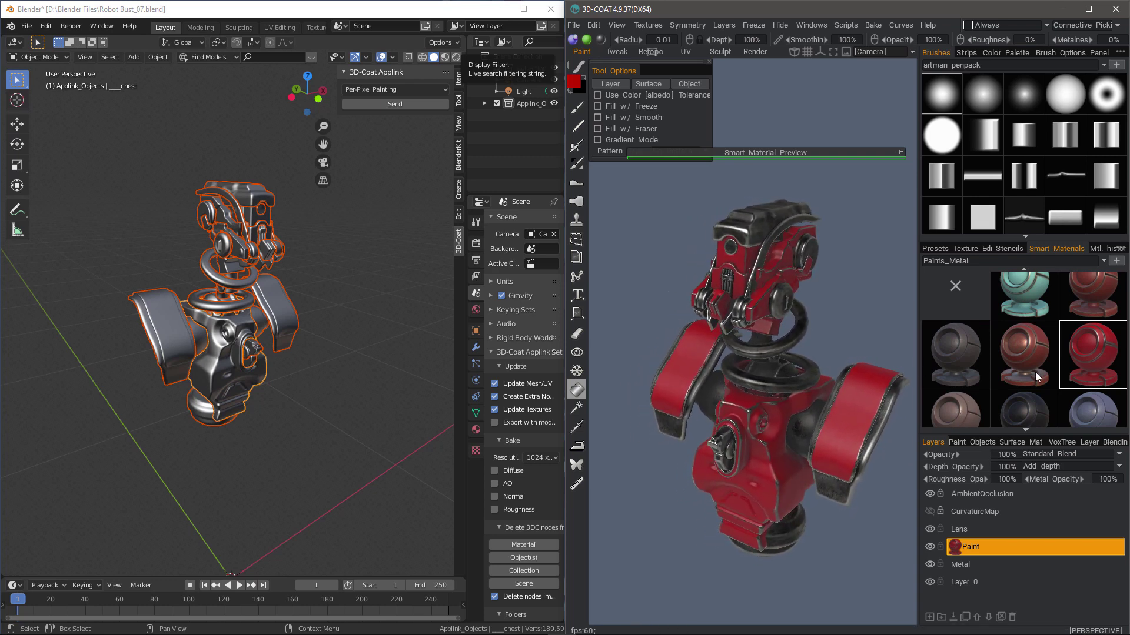
scroll(1016, 332, "down", 1)
scroll(1024, 323, "down", 2)
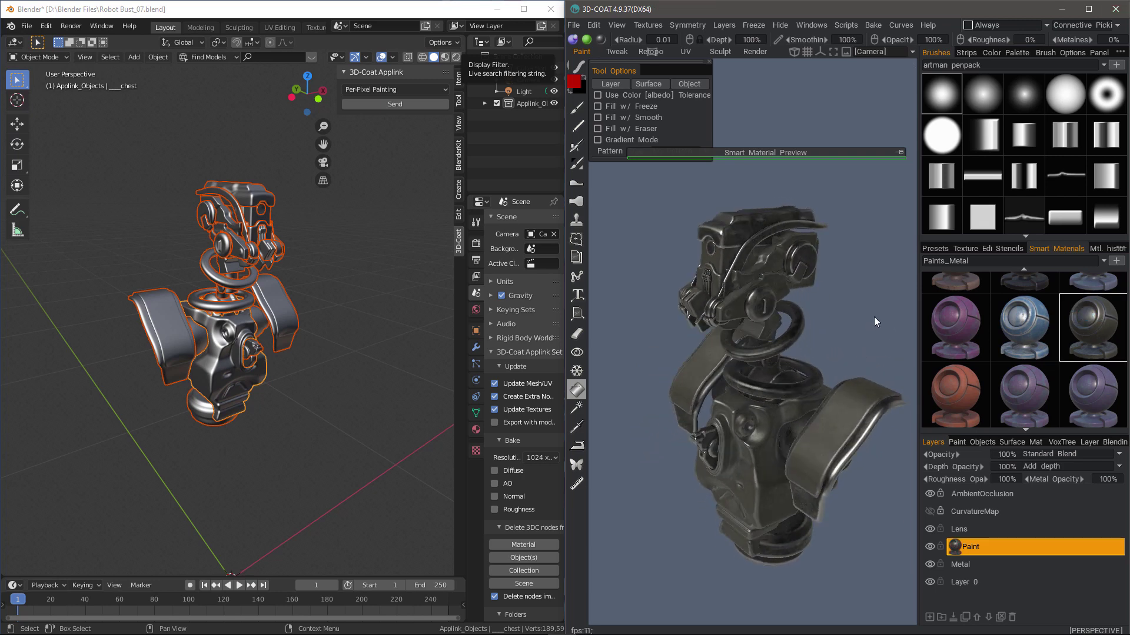
left_click_drag(874, 317, 710, 301)
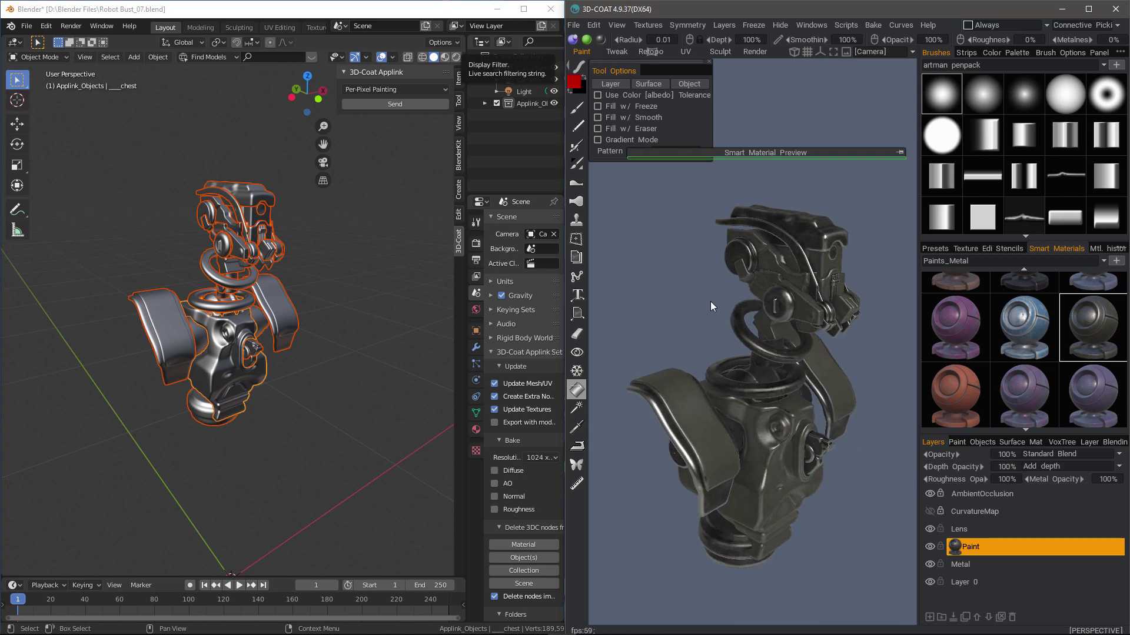
Step: Try the dark olive and the worn light grey Paints_Metal materials on the Paint layer
key("KP_2")
scroll(1011, 367, "down", 2)
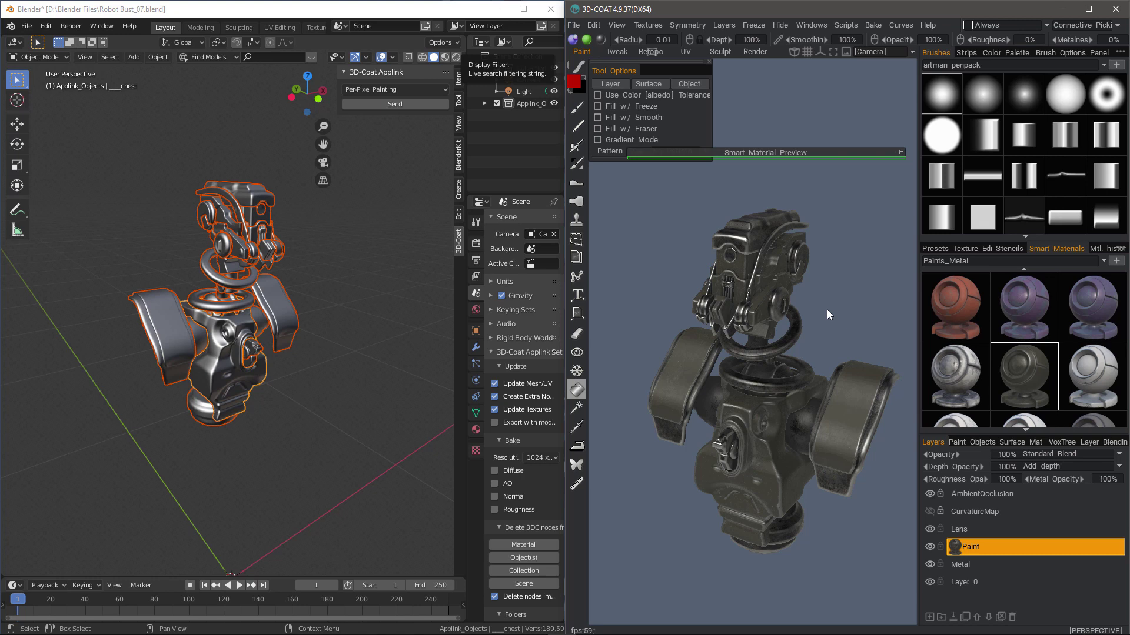
left_click_drag(827, 309, 837, 319)
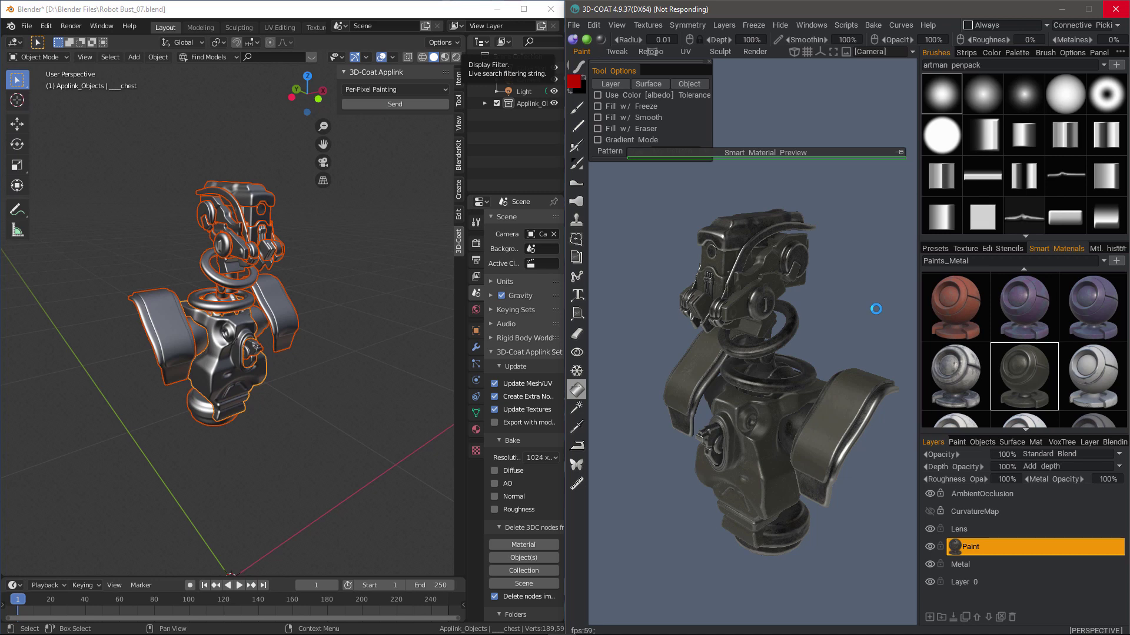
scroll(1024, 371, "down", 1)
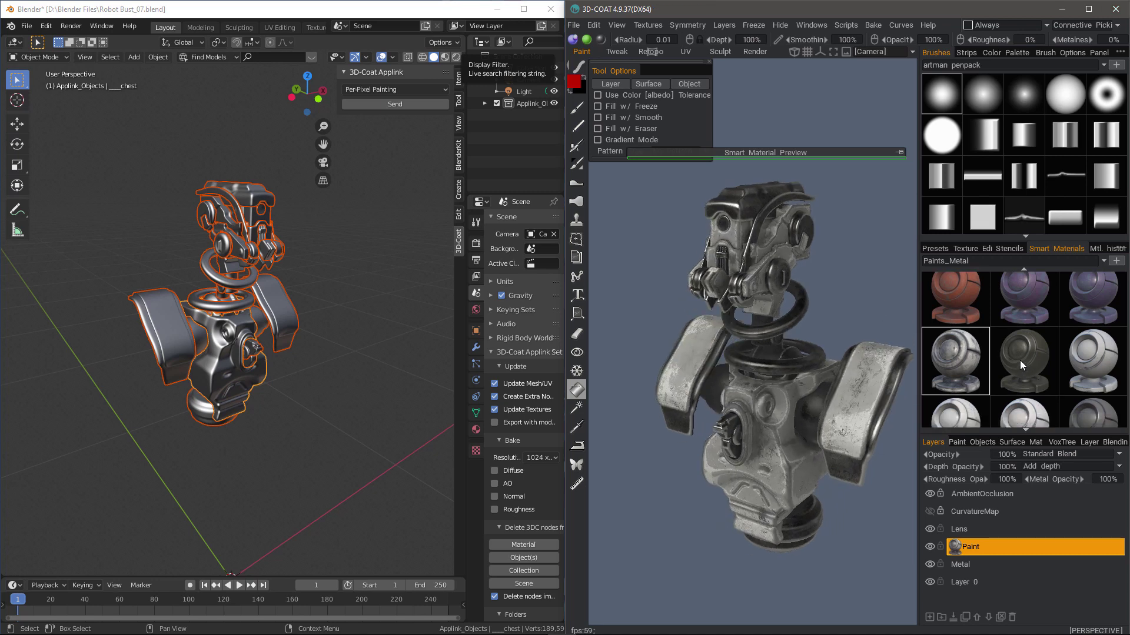
Step: Try the plain grey and the brown Paints_Metal materials on the Paint layer
scroll(1021, 353, "down", 2)
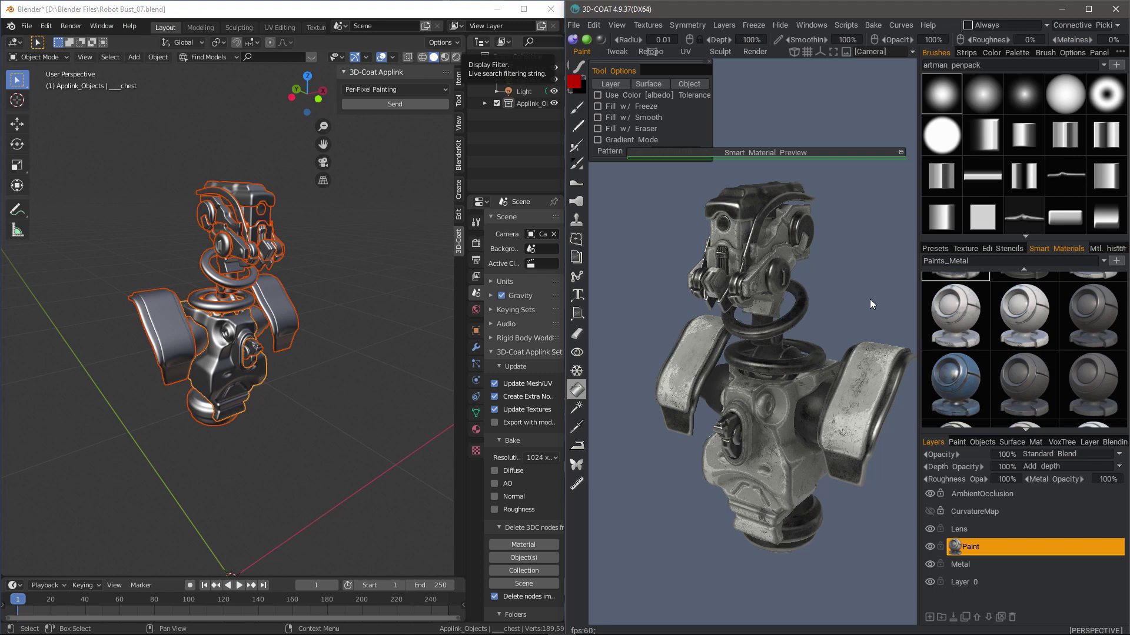
key("ctrl+z")
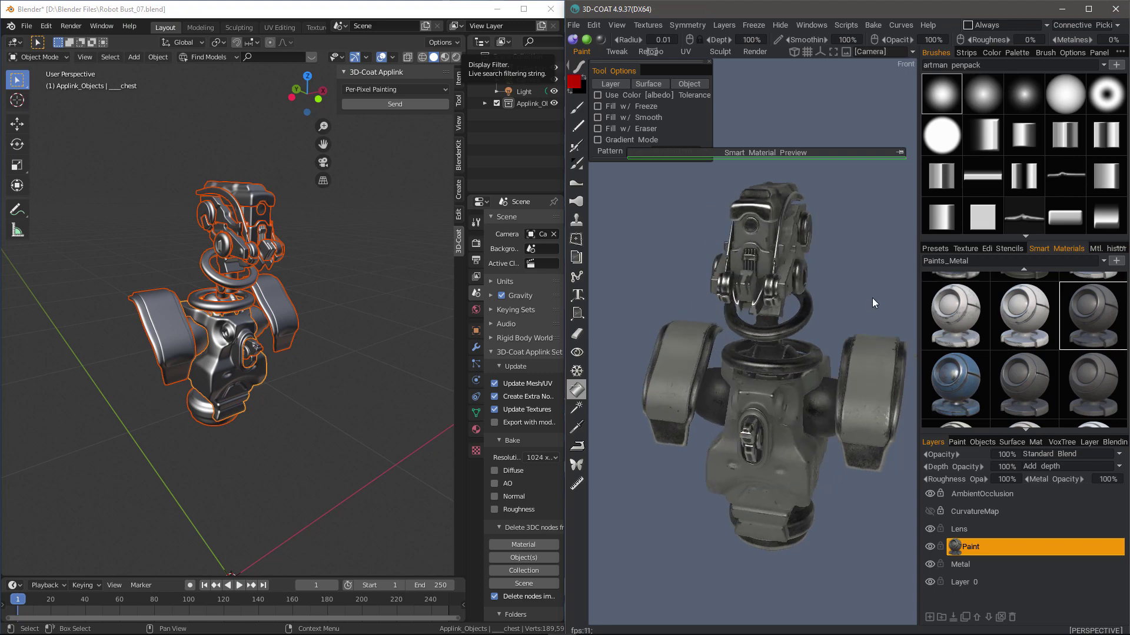
scroll(1021, 304, "down", 1)
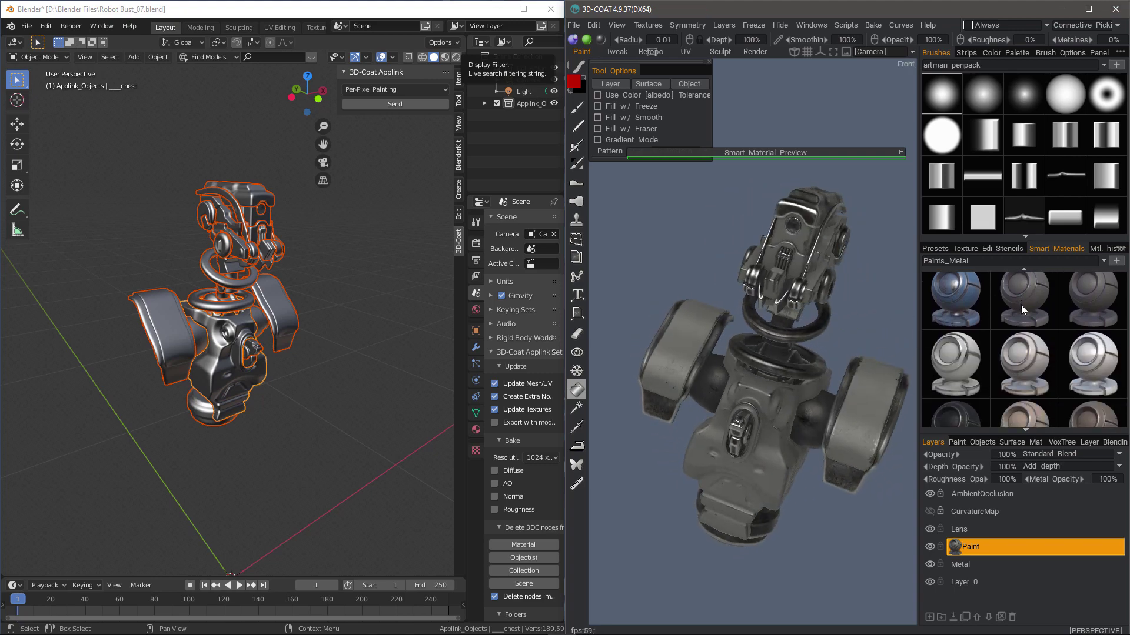
scroll(1035, 355, "down", 2)
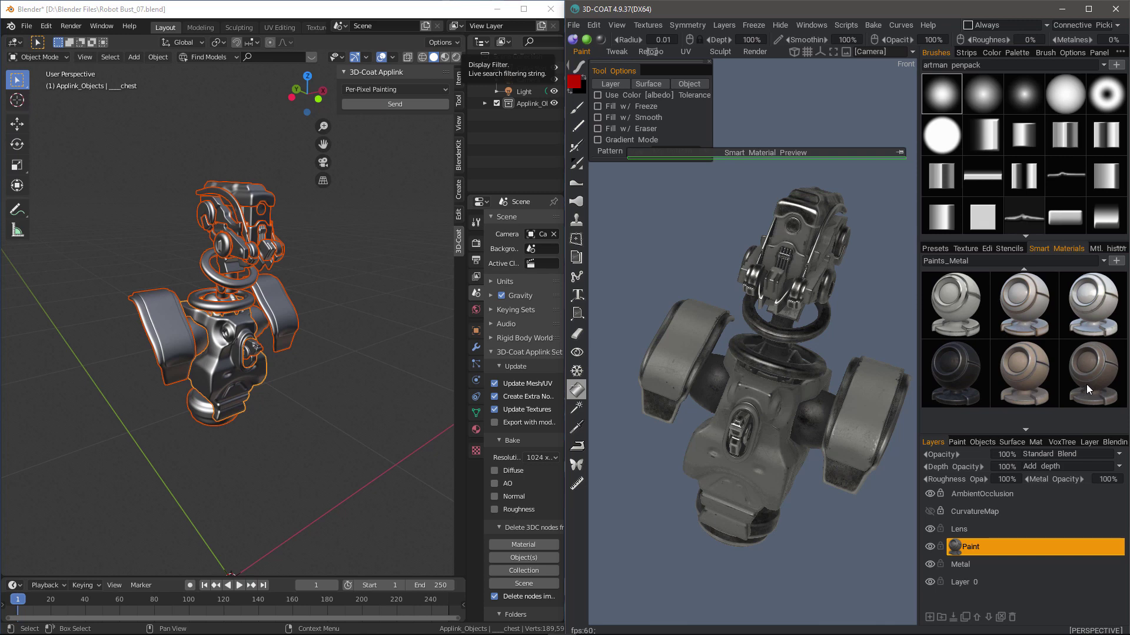
left_click(877, 304)
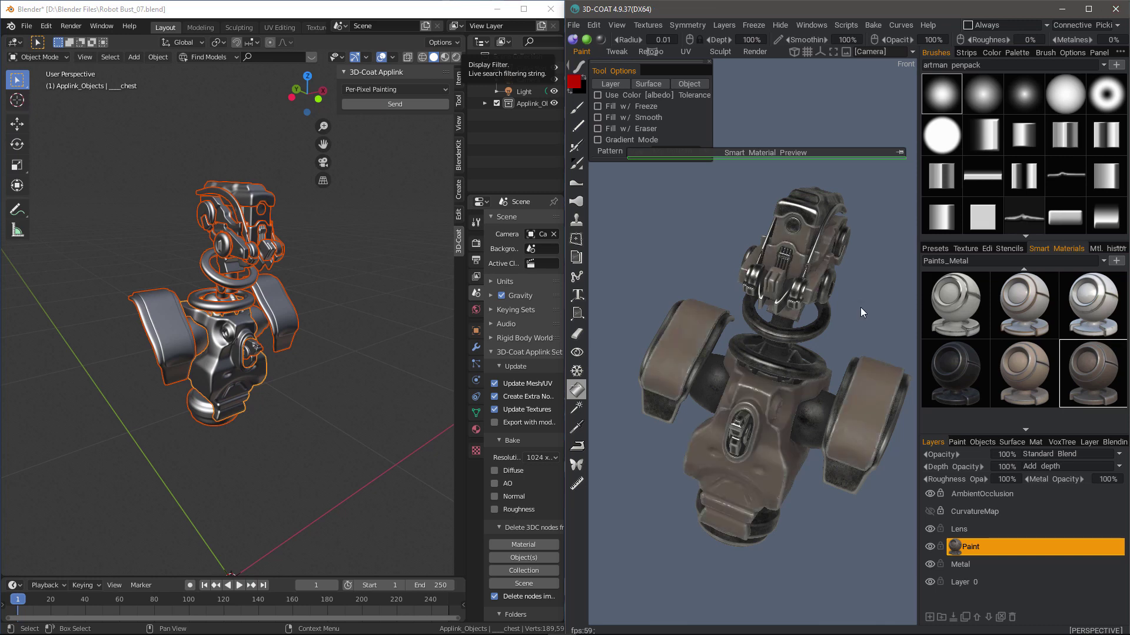
Step: Attach the off-white painted metal smart material from Paints_Metal to the Paint layer and inspect the bust
left_click_drag(860, 307, 854, 304)
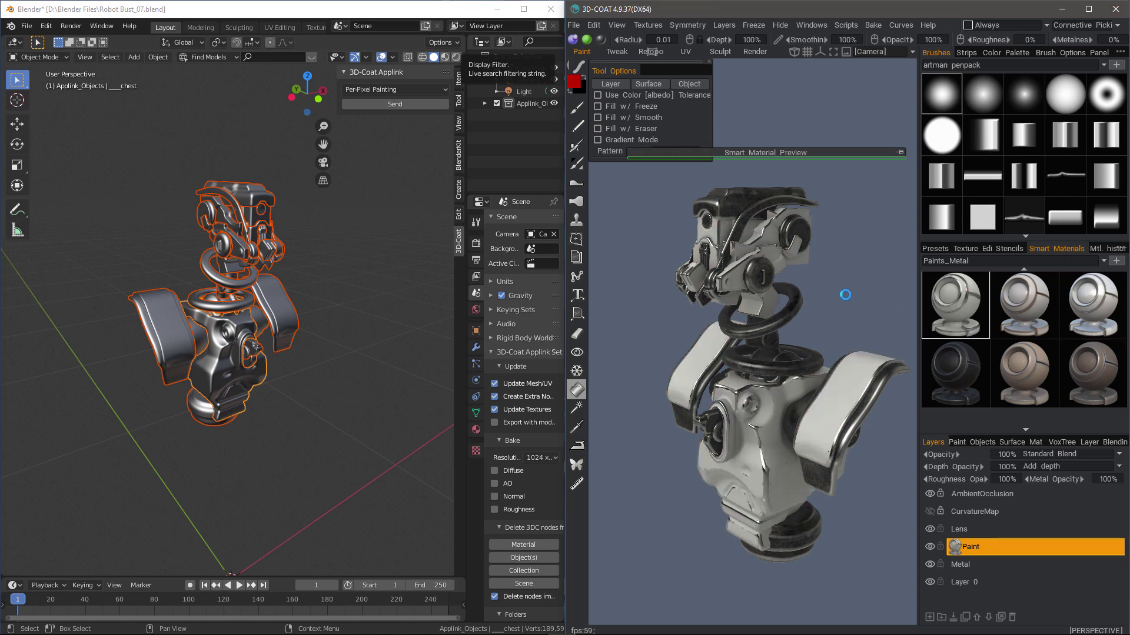
left_click_drag(845, 296, 659, 234)
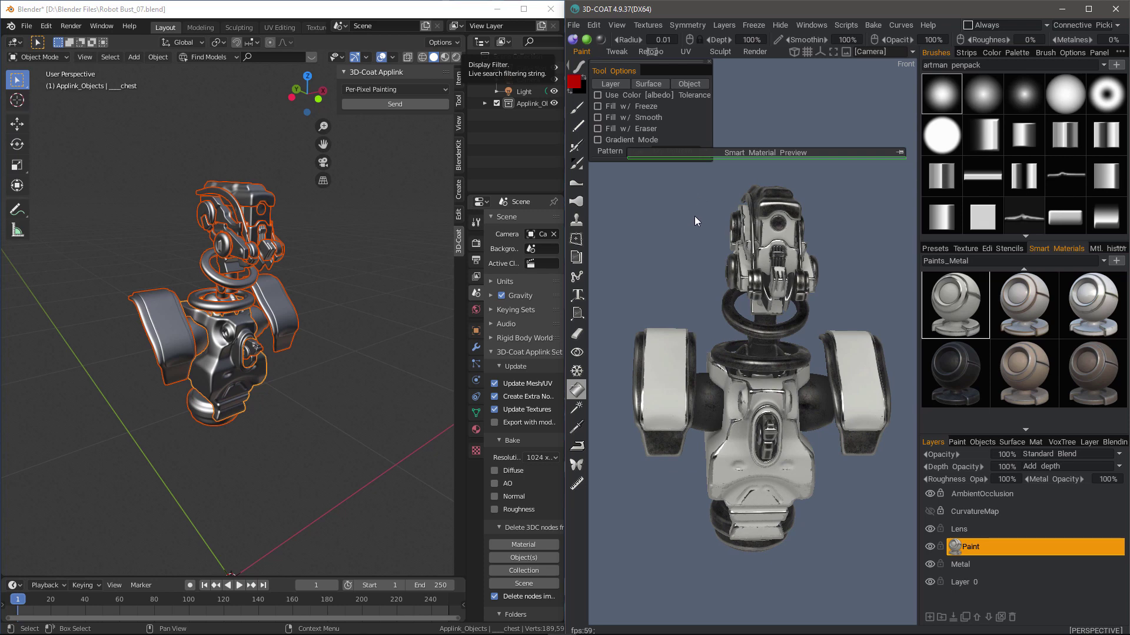
left_click(575, 24)
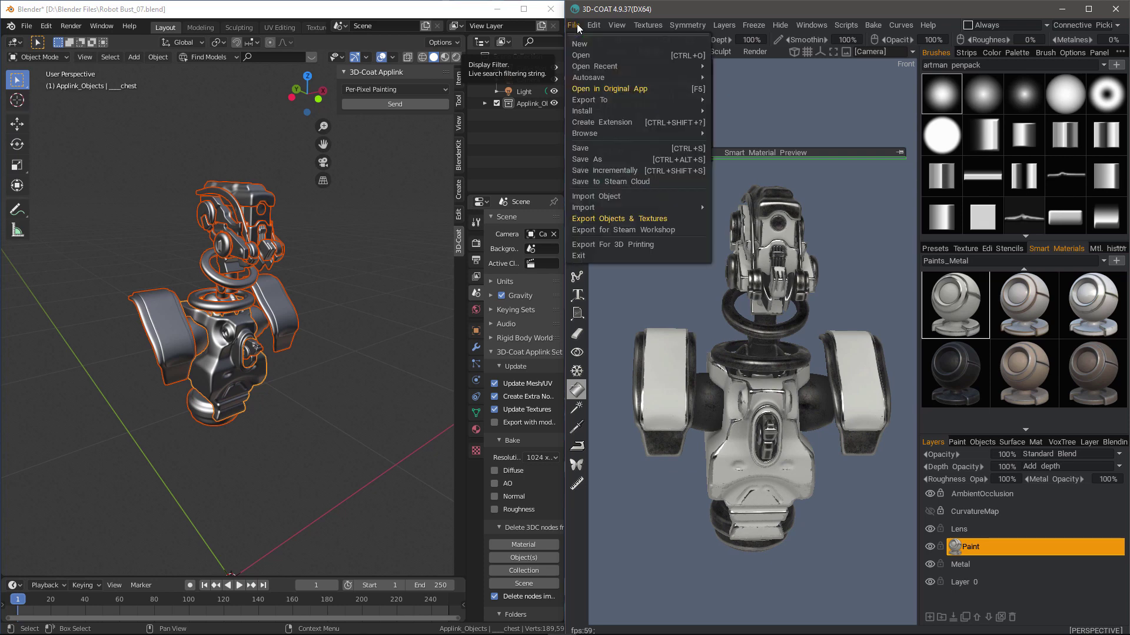
mouse_move(602, 100)
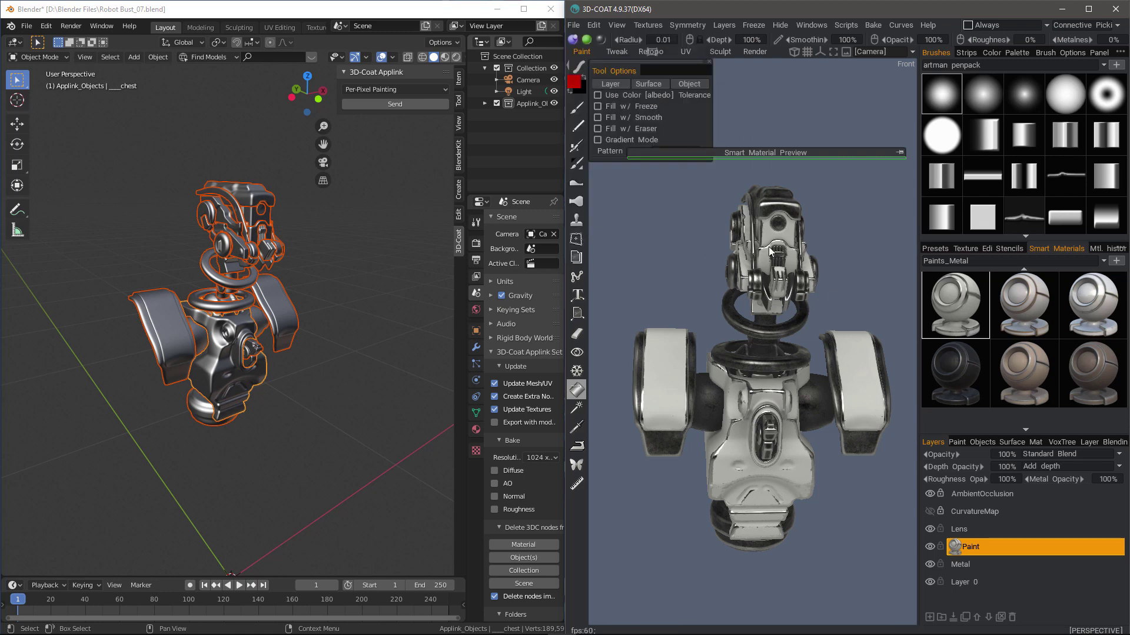
left_click_drag(691, 281, 633, 257)
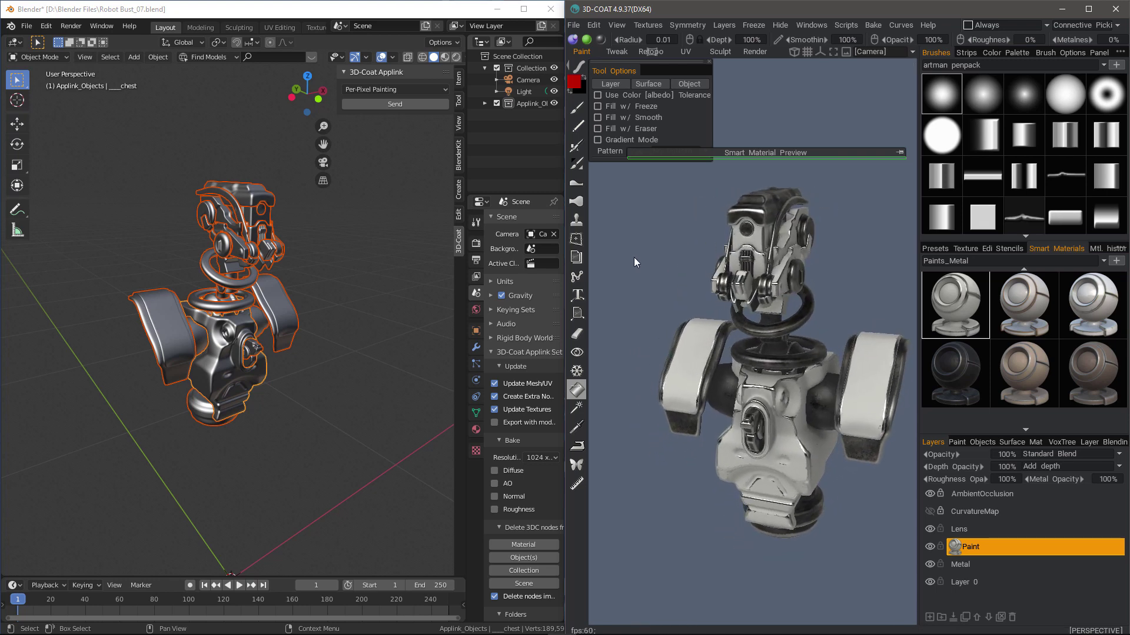
left_click(574, 25)
mouse_move(634, 88)
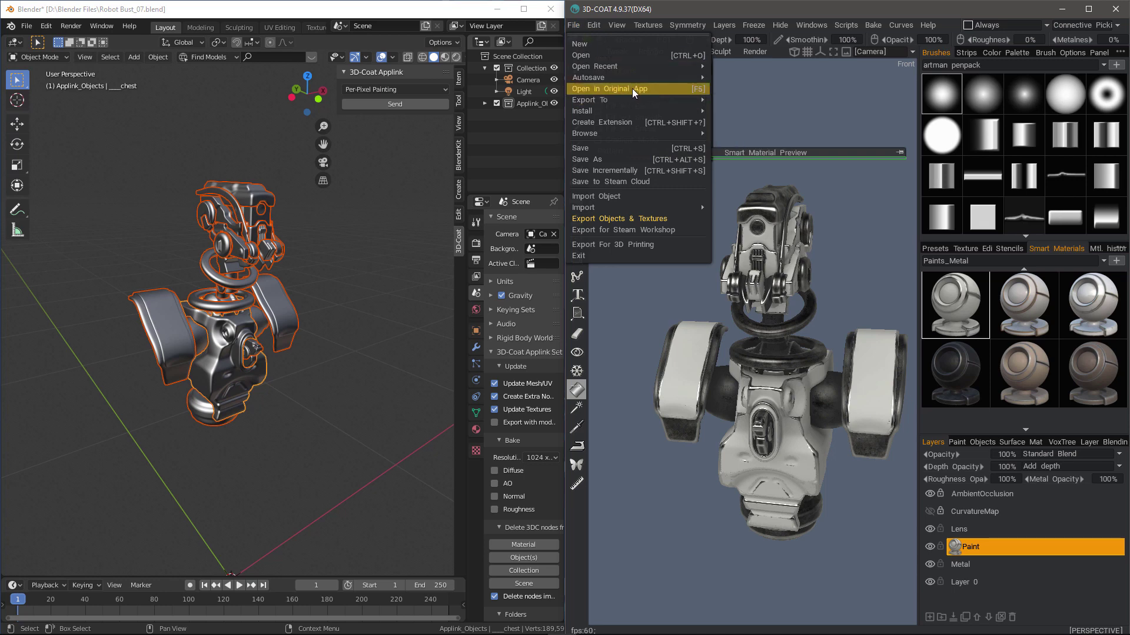
key("End")
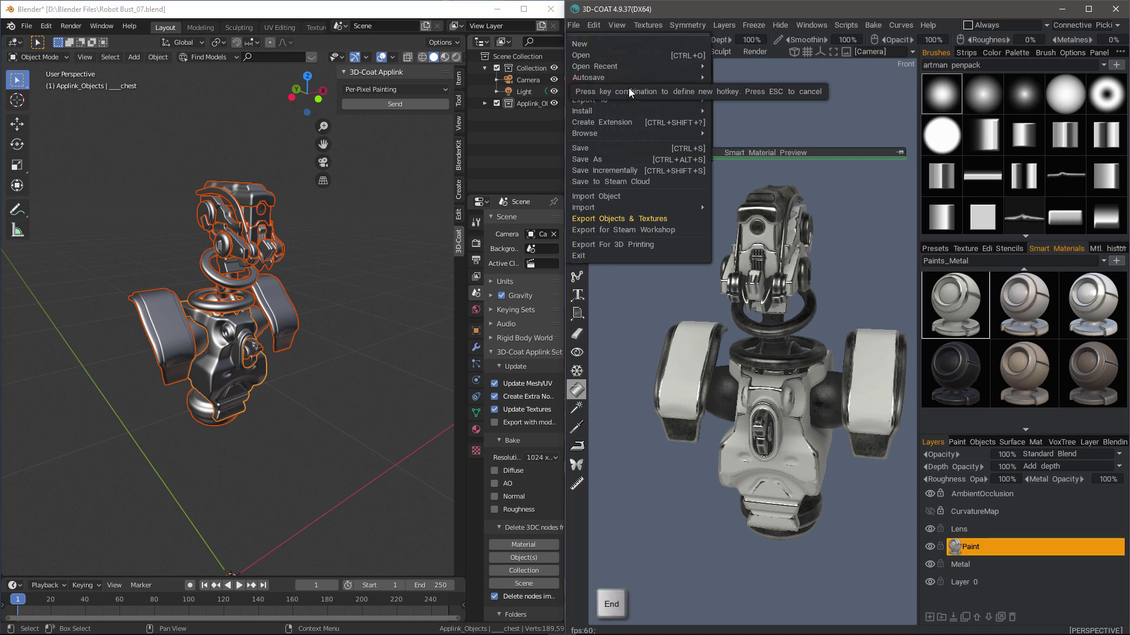
key("Escape")
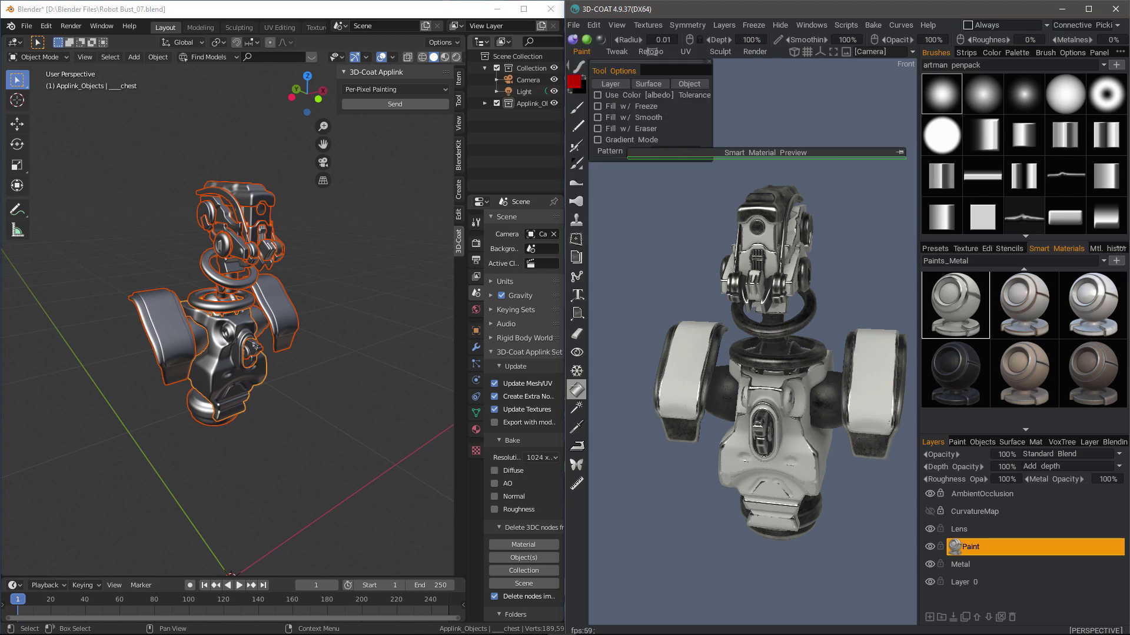
Step: Open the export options for sending the bust to the original app and select the BlenderAppLink export preset
left_click_drag(686, 266, 675, 284)
key("ctrl+b")
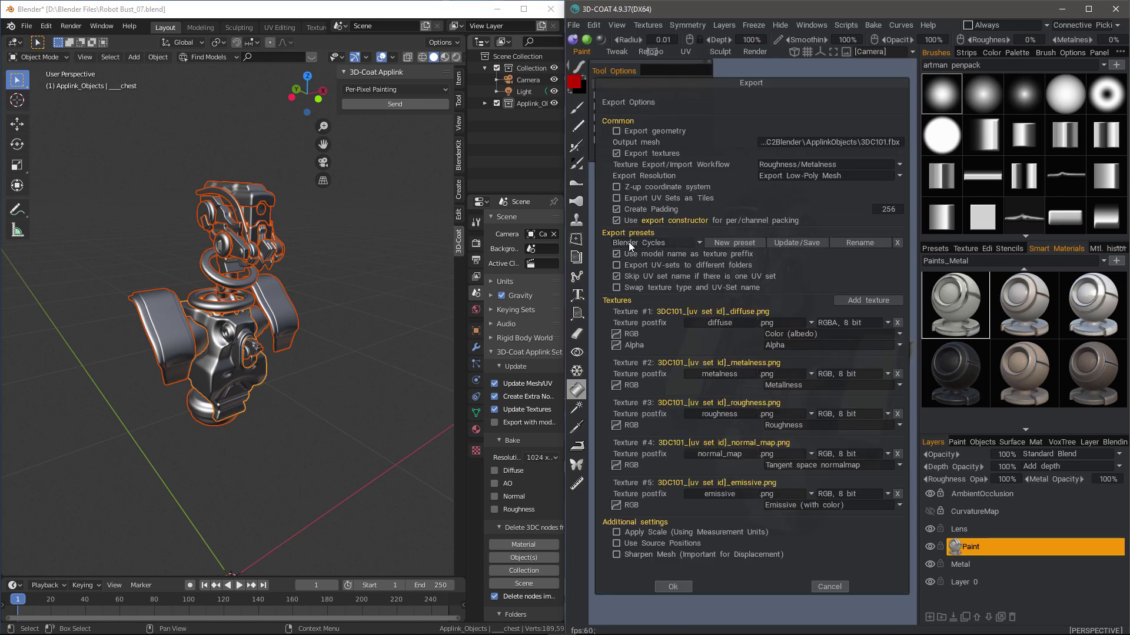
left_click(656, 242)
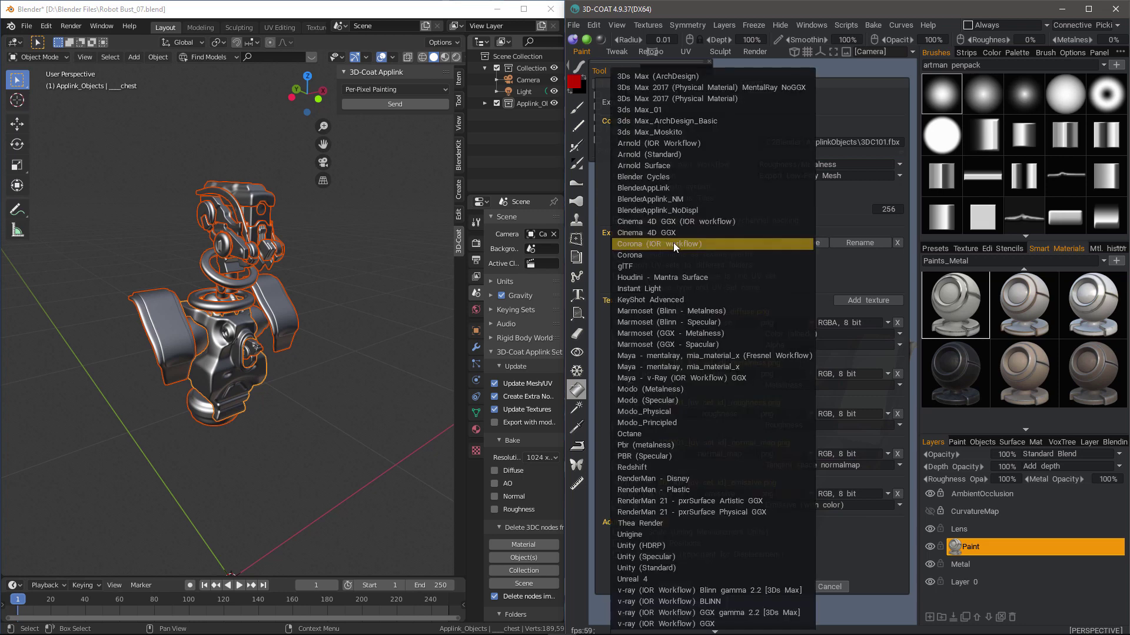
left_click(645, 186)
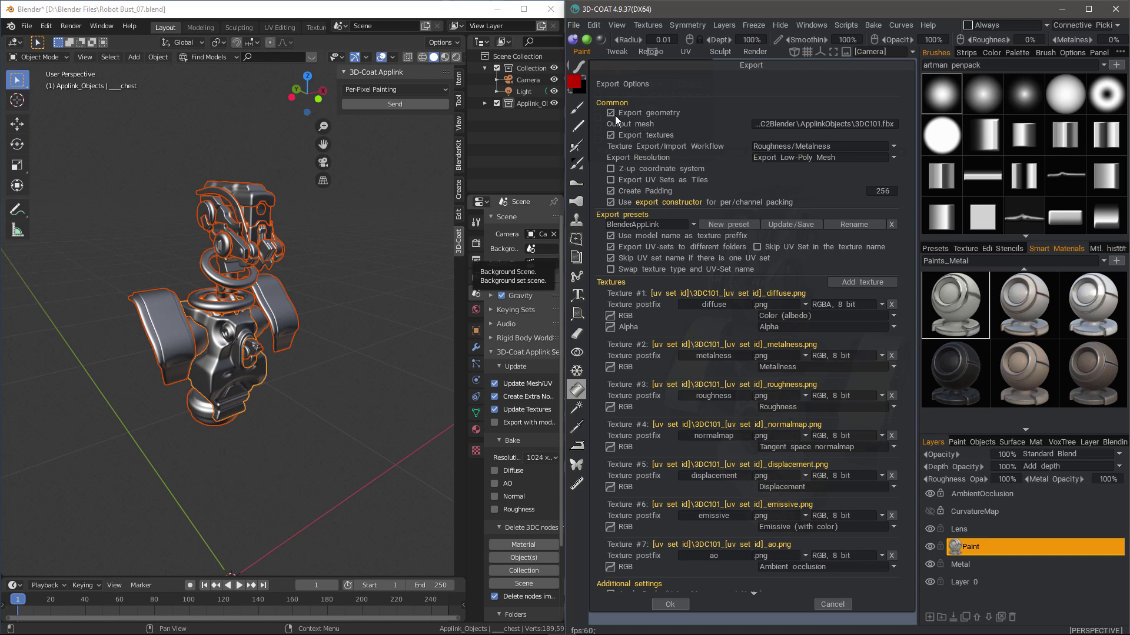
left_click(805, 158)
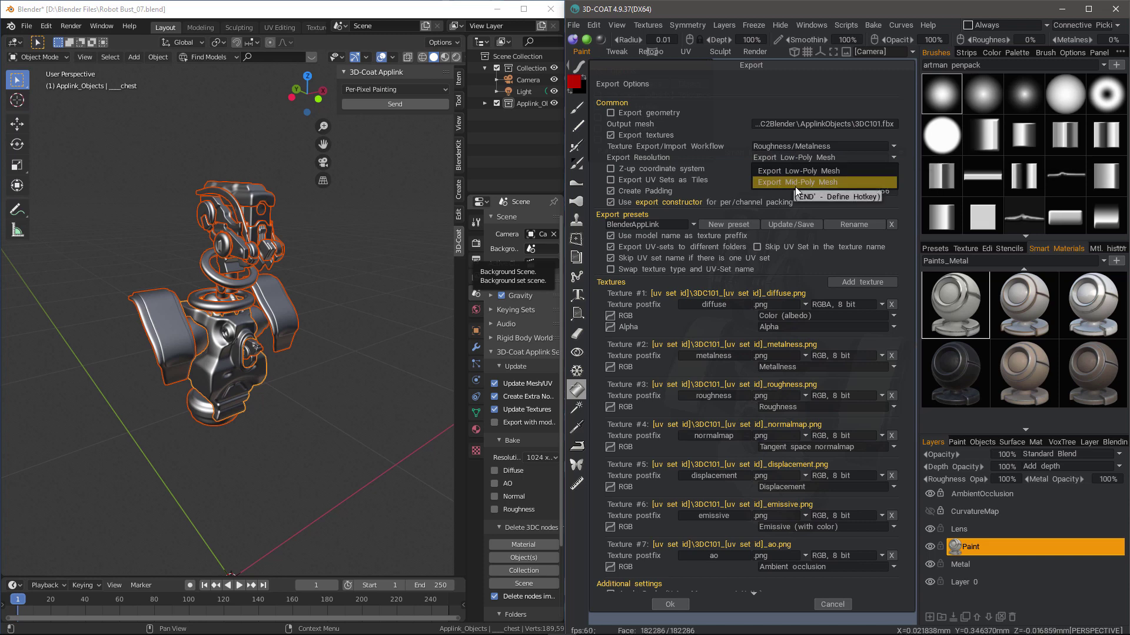
left_click(726, 171)
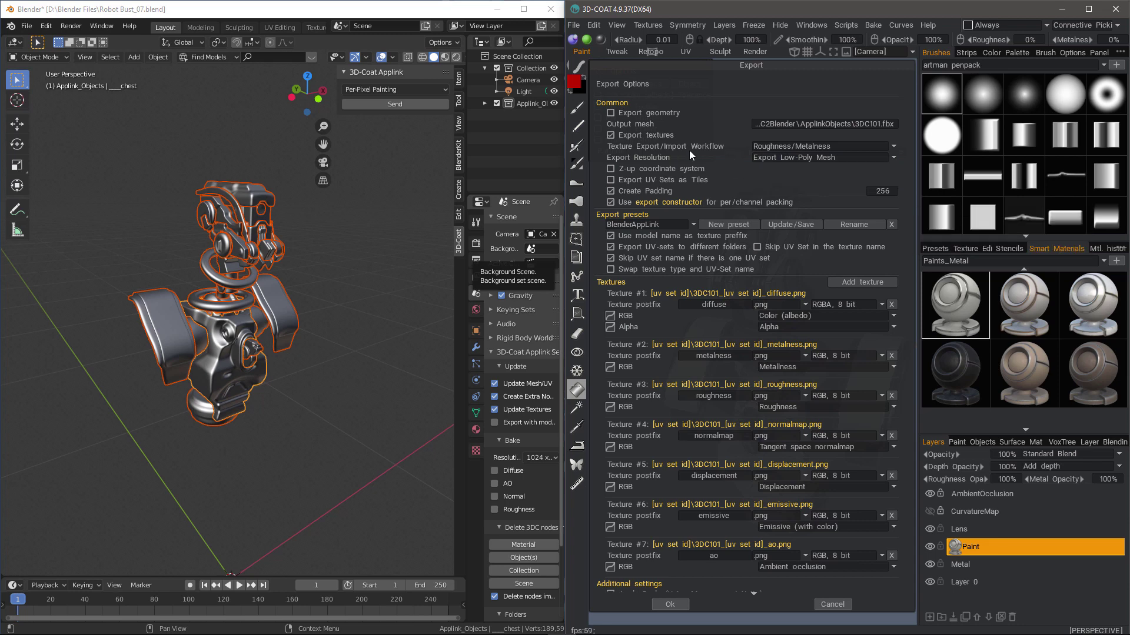
Step: Switch the export preset to BlenderApplink_NoDispl and send the textures back to Blender
left_click(669, 226)
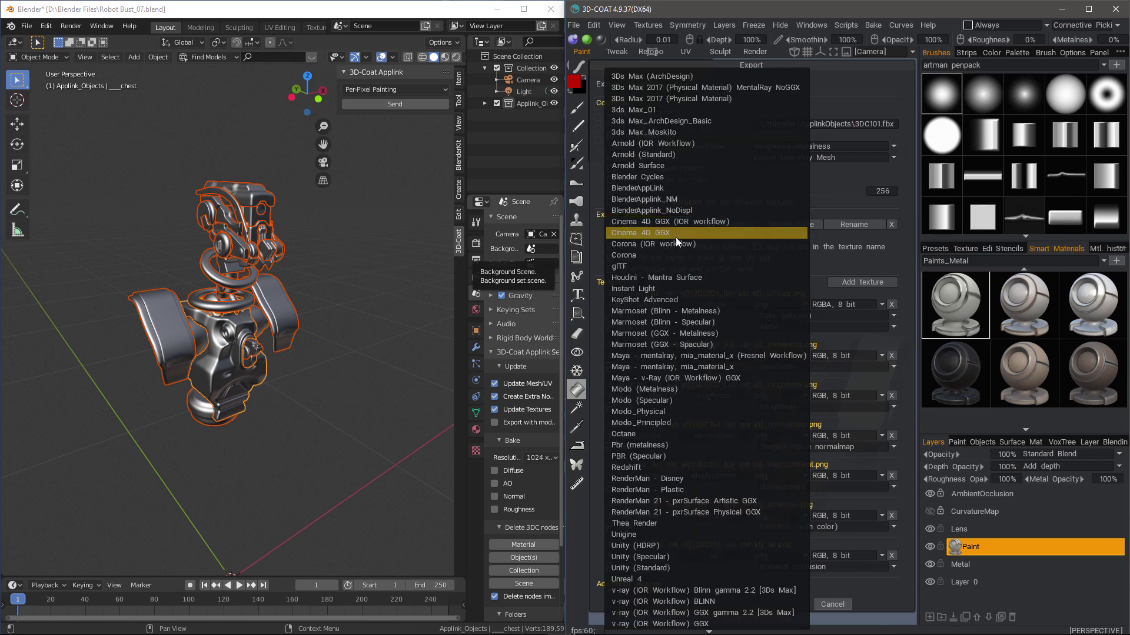
left_click(650, 210)
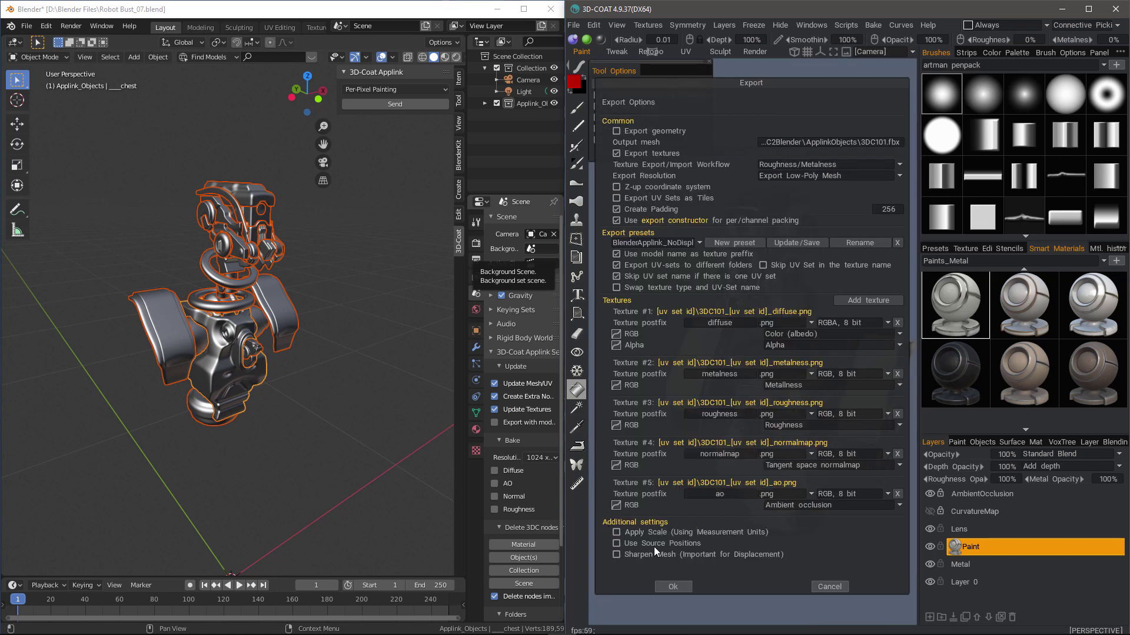
left_click(674, 586)
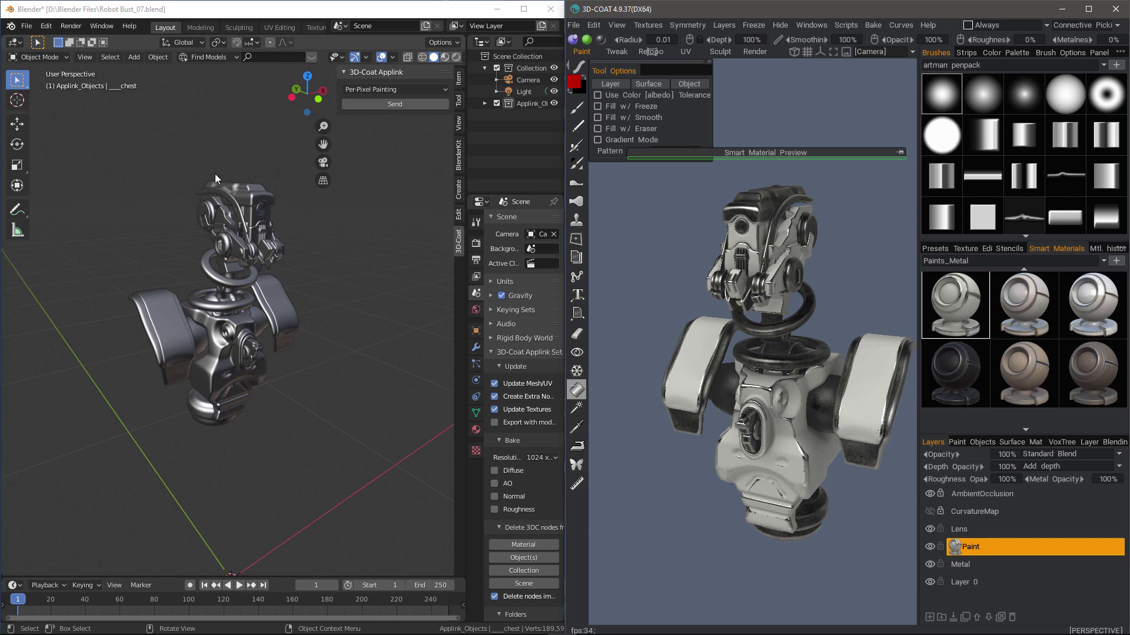
Step: Switch to Blender, set the viewport to Material Preview shading and inspect the textured robot bust up close
left_click(446, 59)
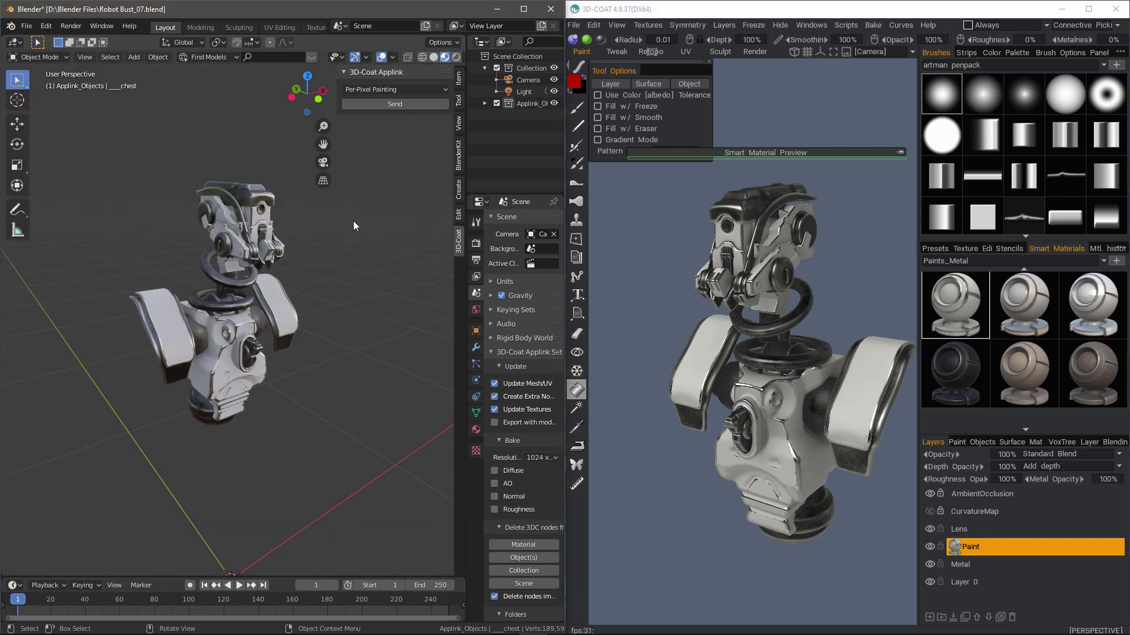
middle_click_drag(208, 262, 335, 318)
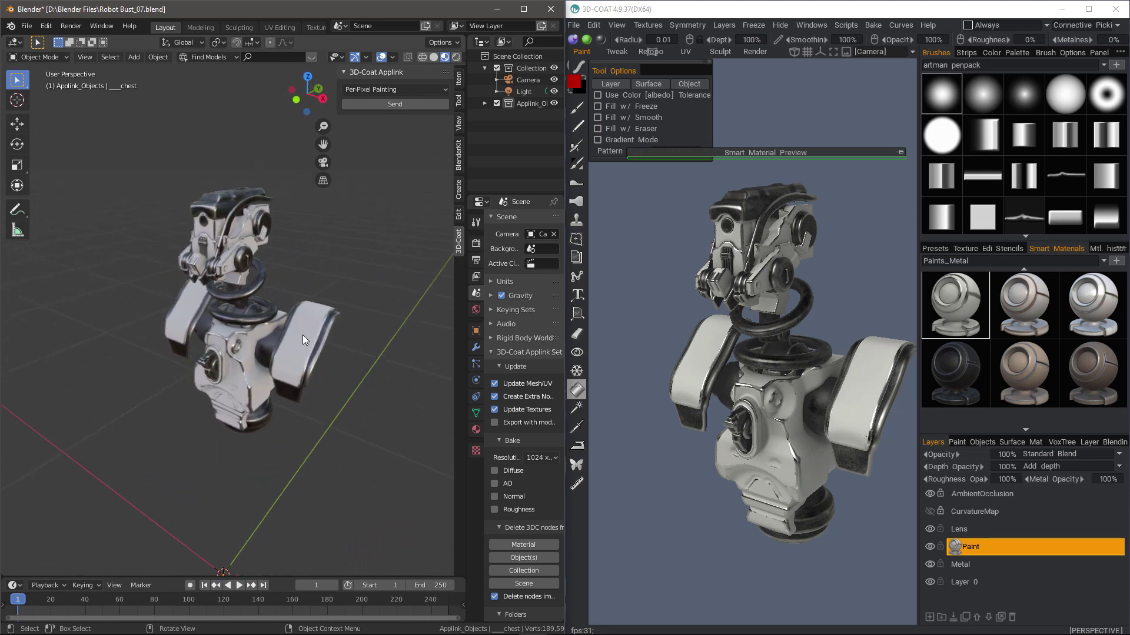
scroll(327, 338, "up", 5)
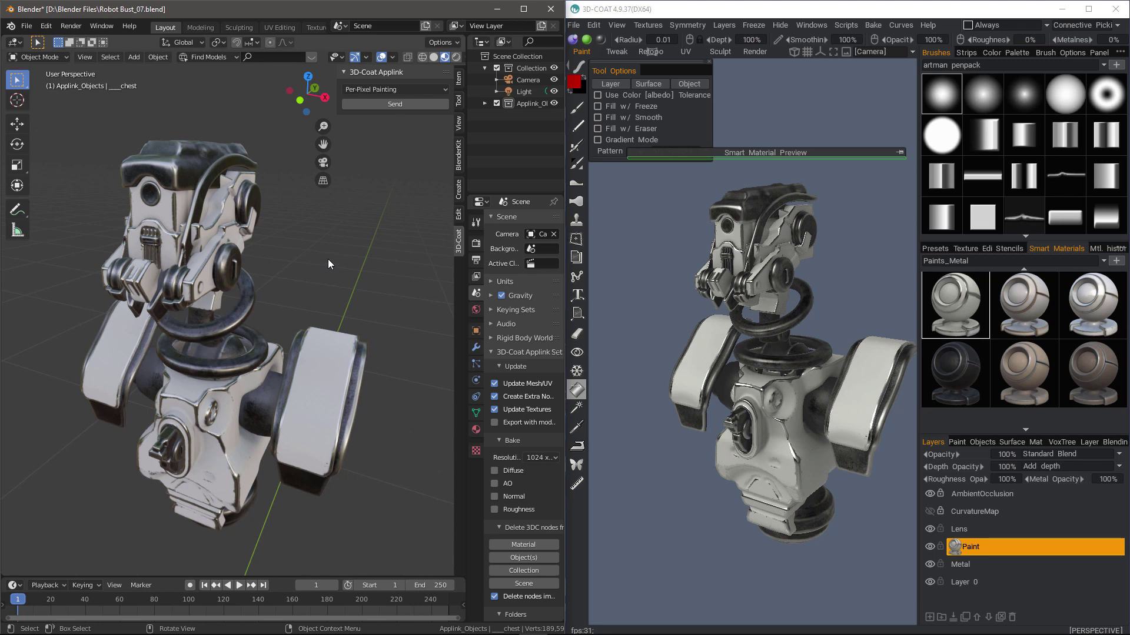
middle_click_drag(331, 260, 342, 264)
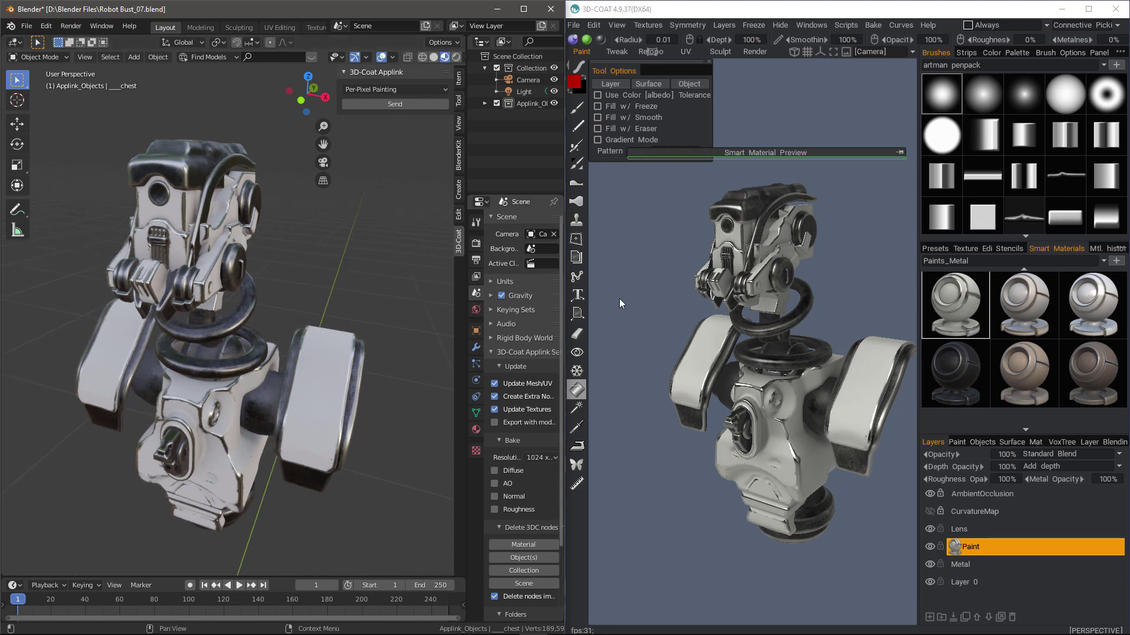
Step: Switch to 3D-Coat and replace the Paint layer's off-white material with the red painted metal from the material history
left_click(651, 321)
left_click_drag(612, 318, 661, 433)
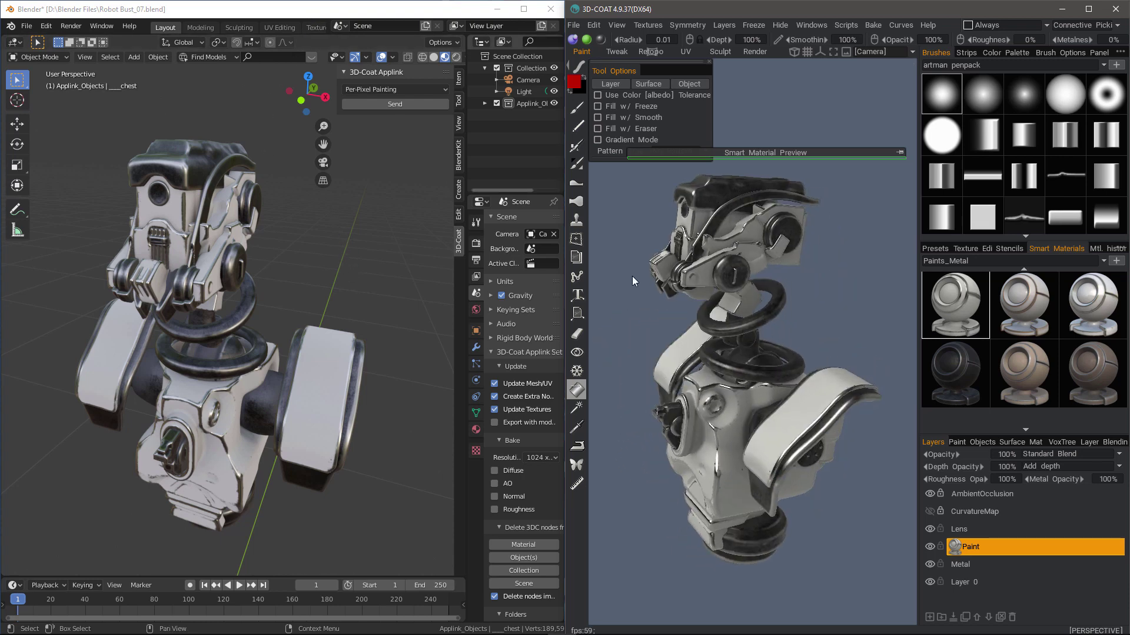
left_click_drag(632, 277, 637, 298)
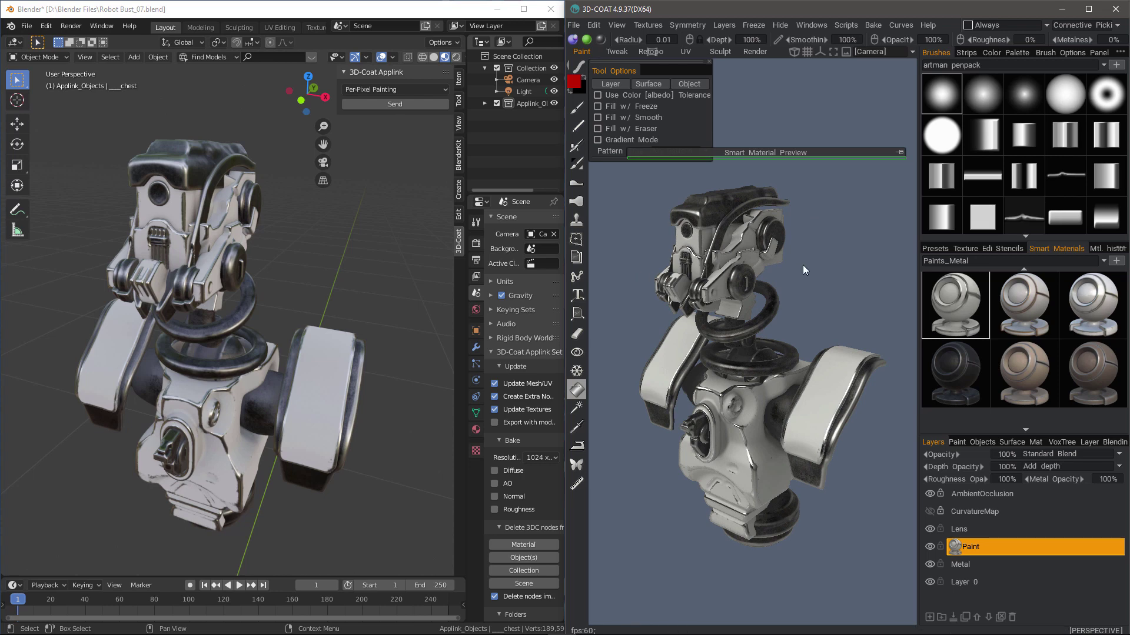
left_click(1103, 248)
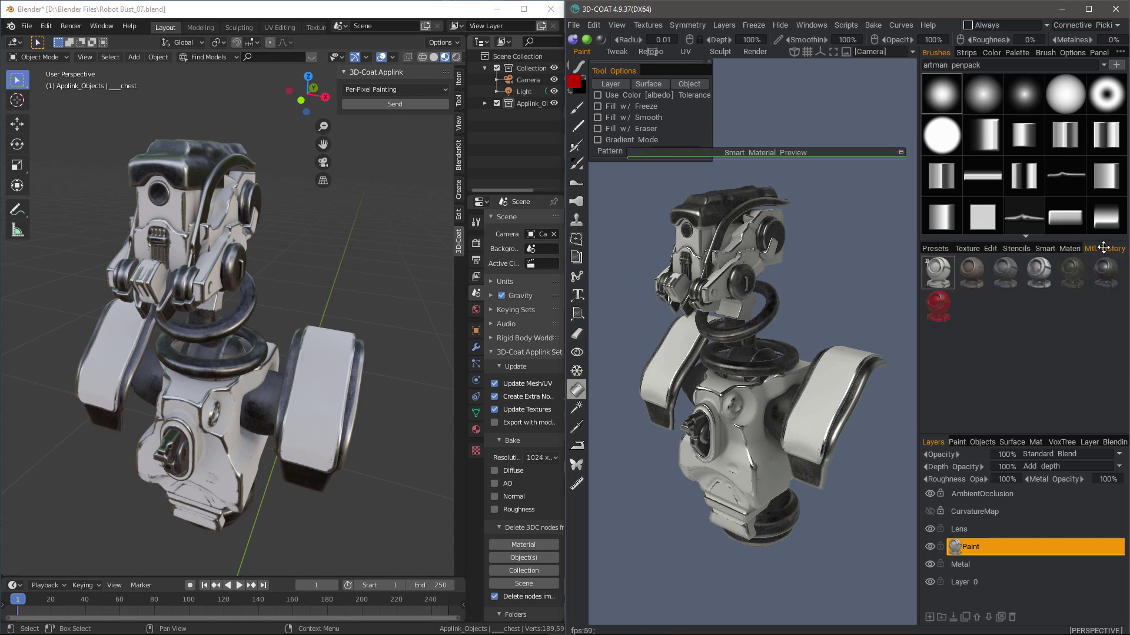
left_click_drag(625, 221, 694, 295)
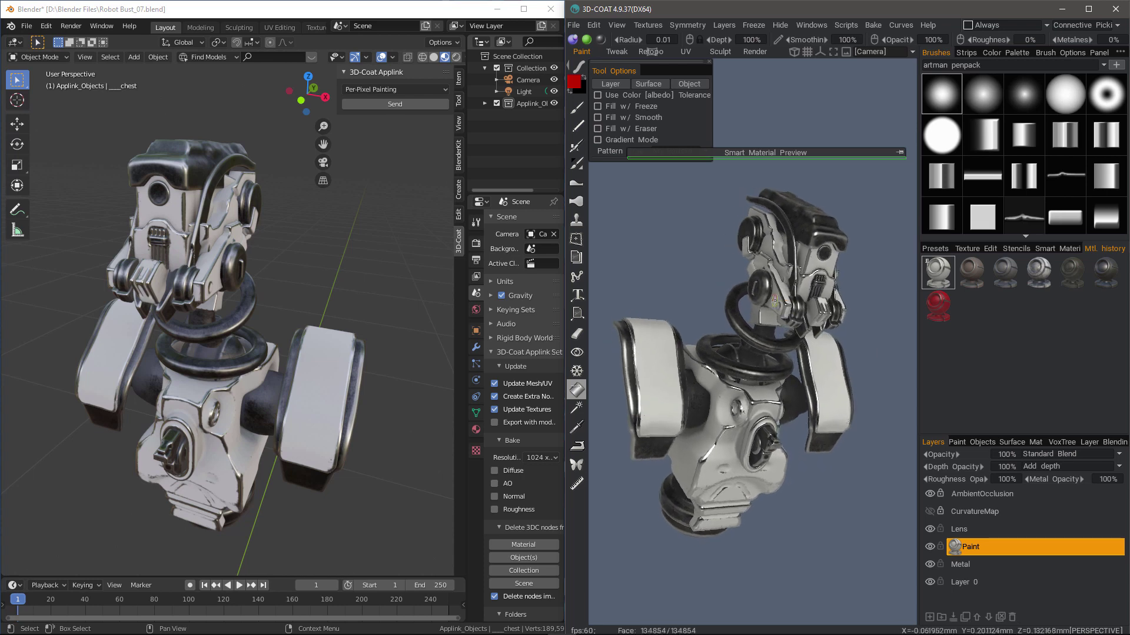
left_click(938, 304)
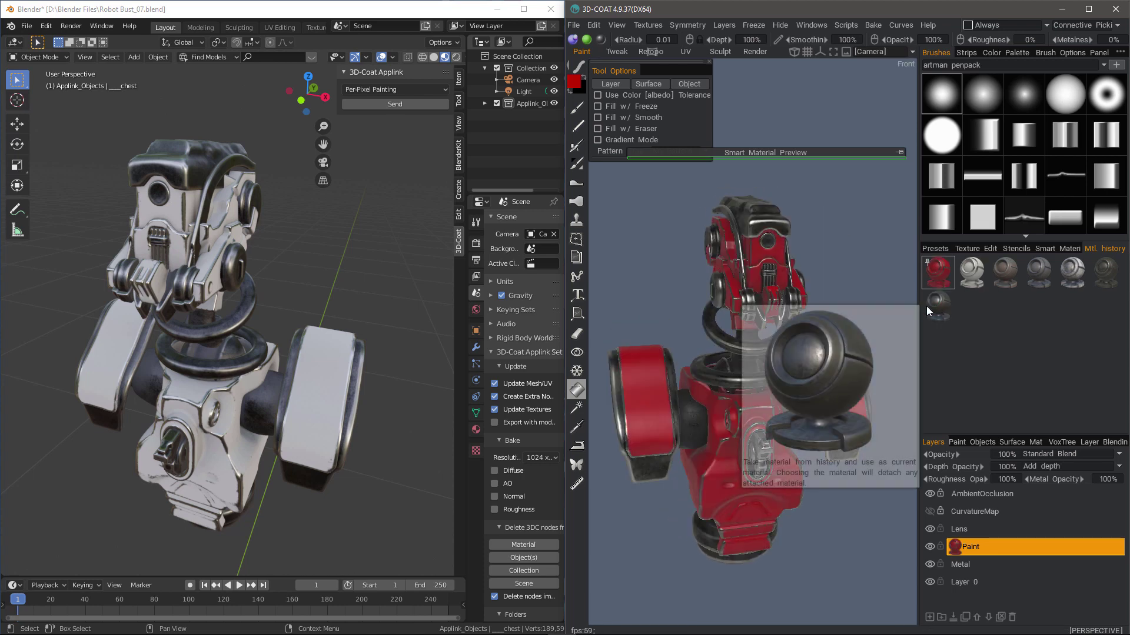
Step: Send the red textures to Blender through the Applink and inspect the updated robot bust there
key("ctrl+e")
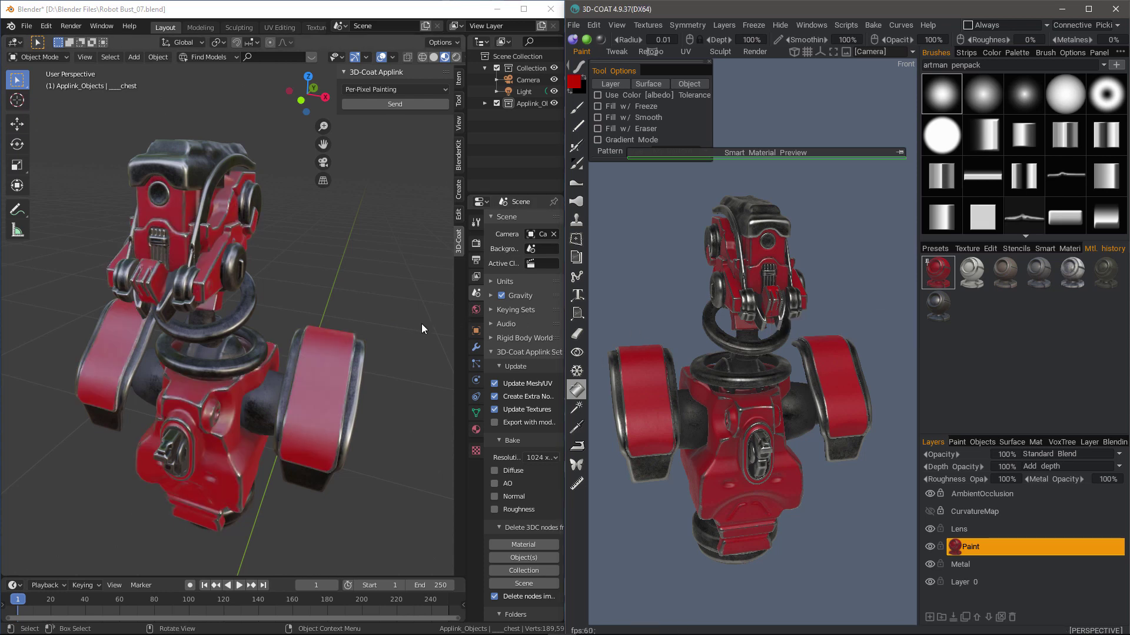
middle_click_drag(75, 249, 372, 291)
middle_click_drag(395, 341, 375, 443)
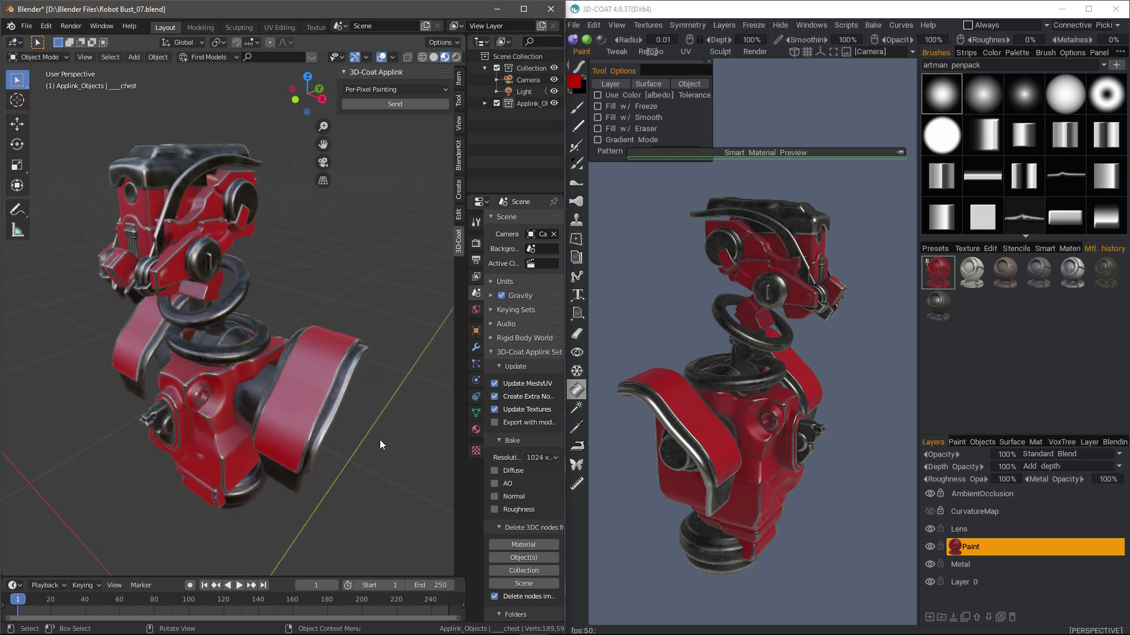
Step: In 3D-Coat, change the Paint layer's material to the worn light-grey painted metal and send the textures to Blender
left_click_drag(664, 308, 870, 283)
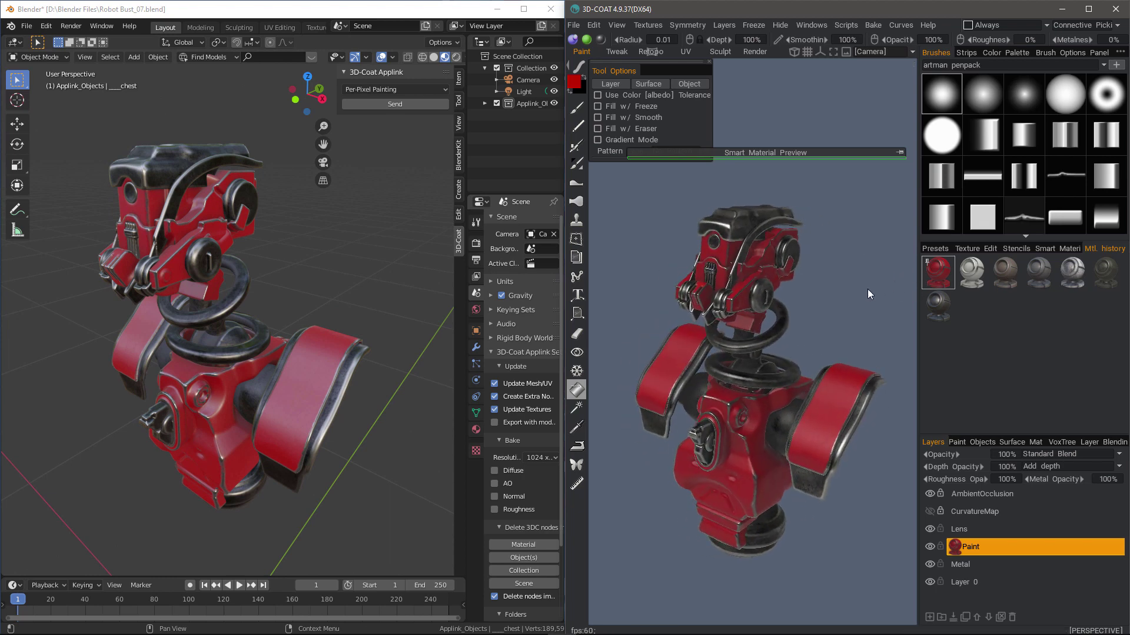
key("ctrl+z")
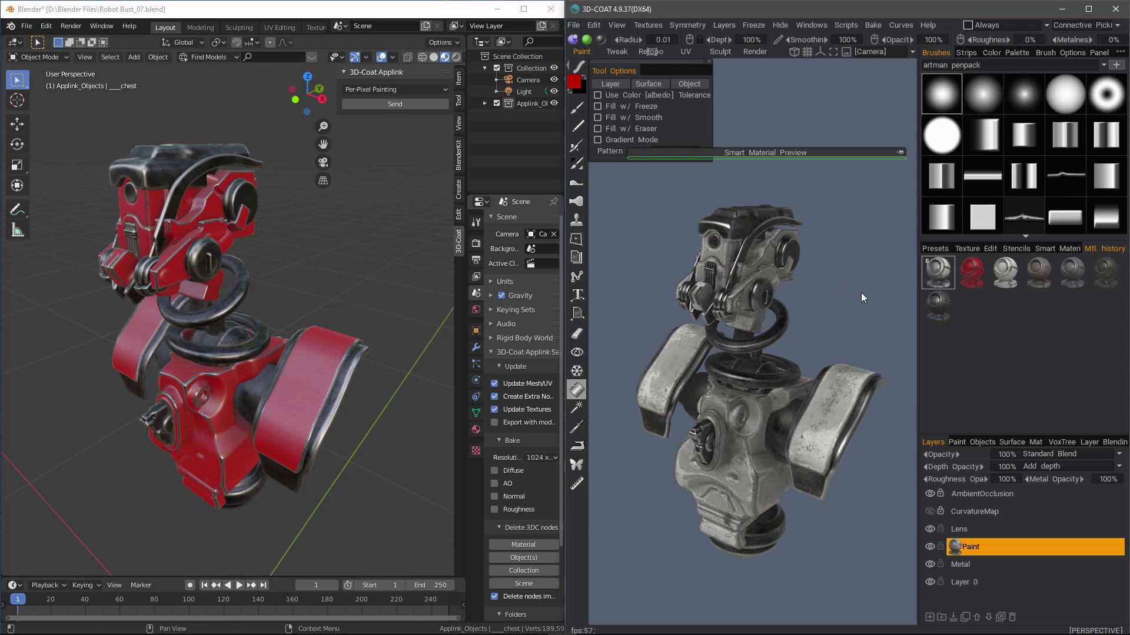
key("ctrl+e")
left_click(672, 587)
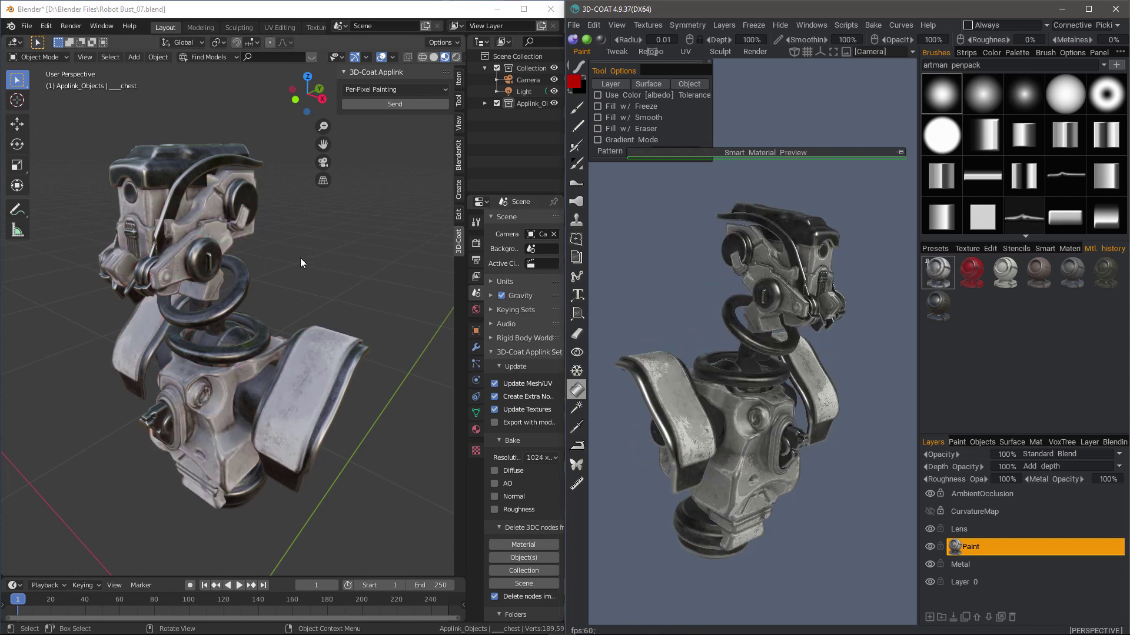
Step: Switch to Blender, inspect the worn grey bust, and open the list of 3D-Coat Applink export types
middle_click_drag(300, 262, 100, 268)
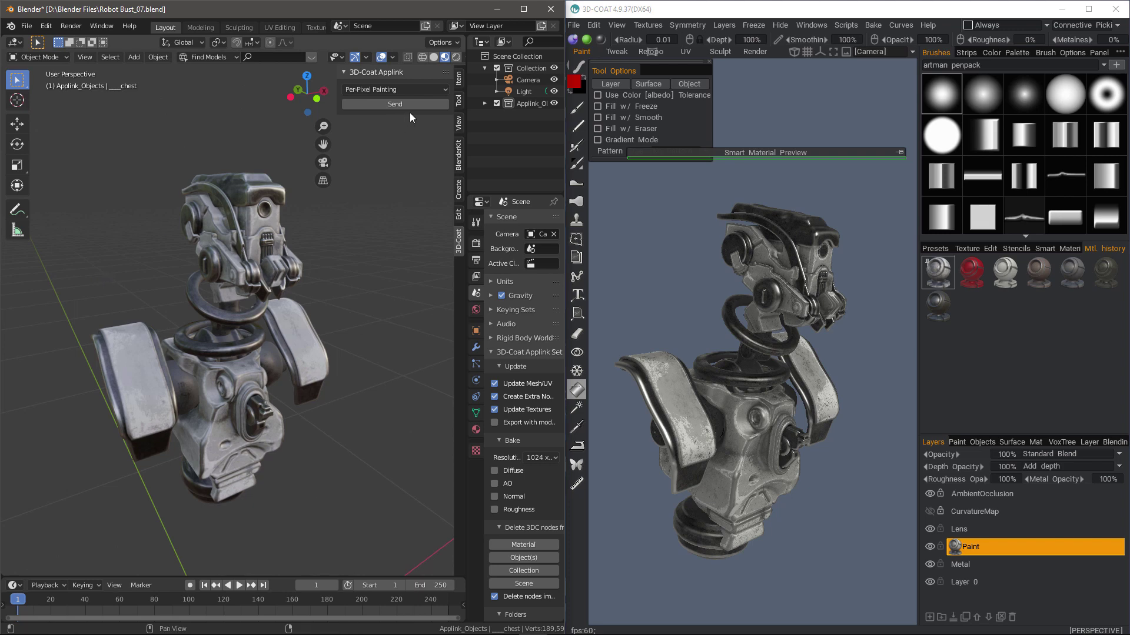
left_click(414, 89)
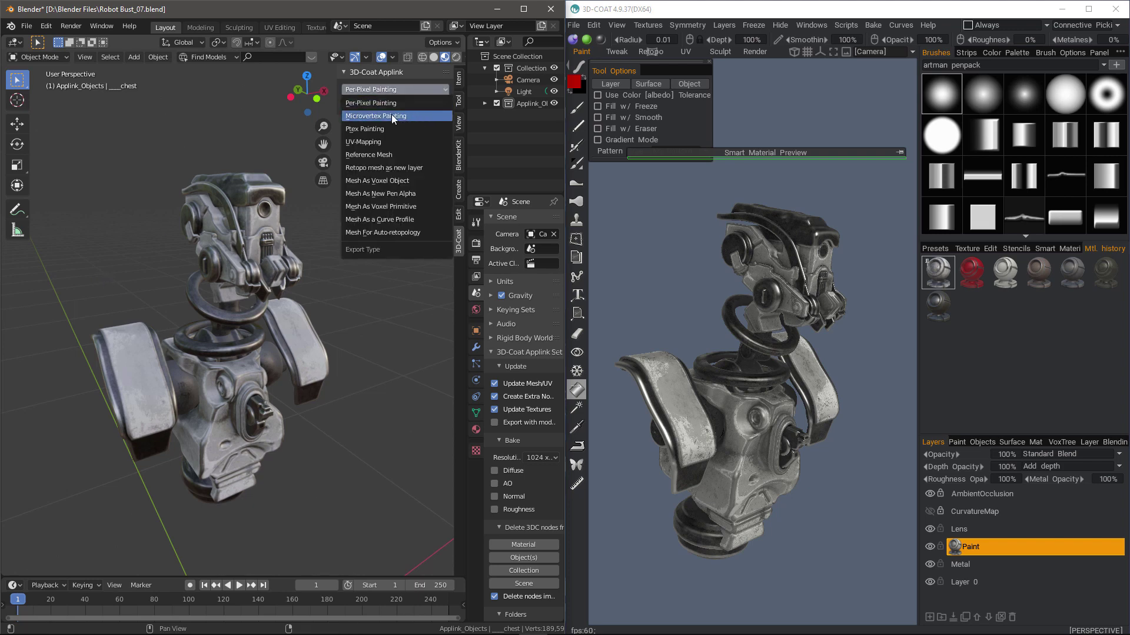